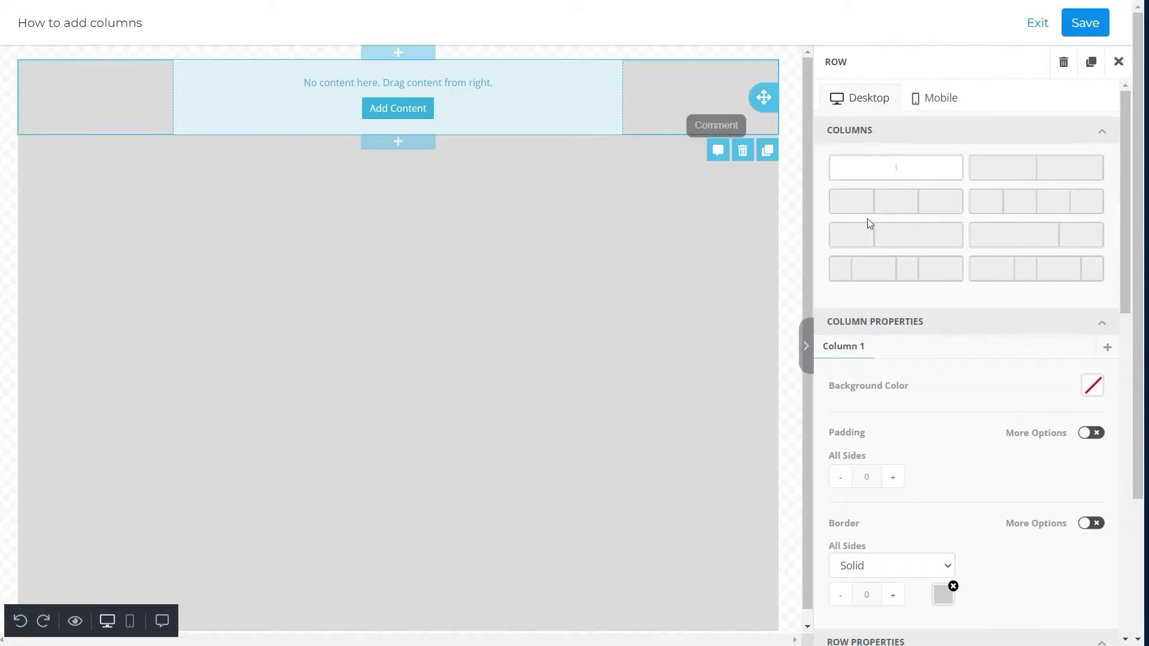
Switch the top two rows to a three-column layout, then add a third three-column row
left_click(869, 210)
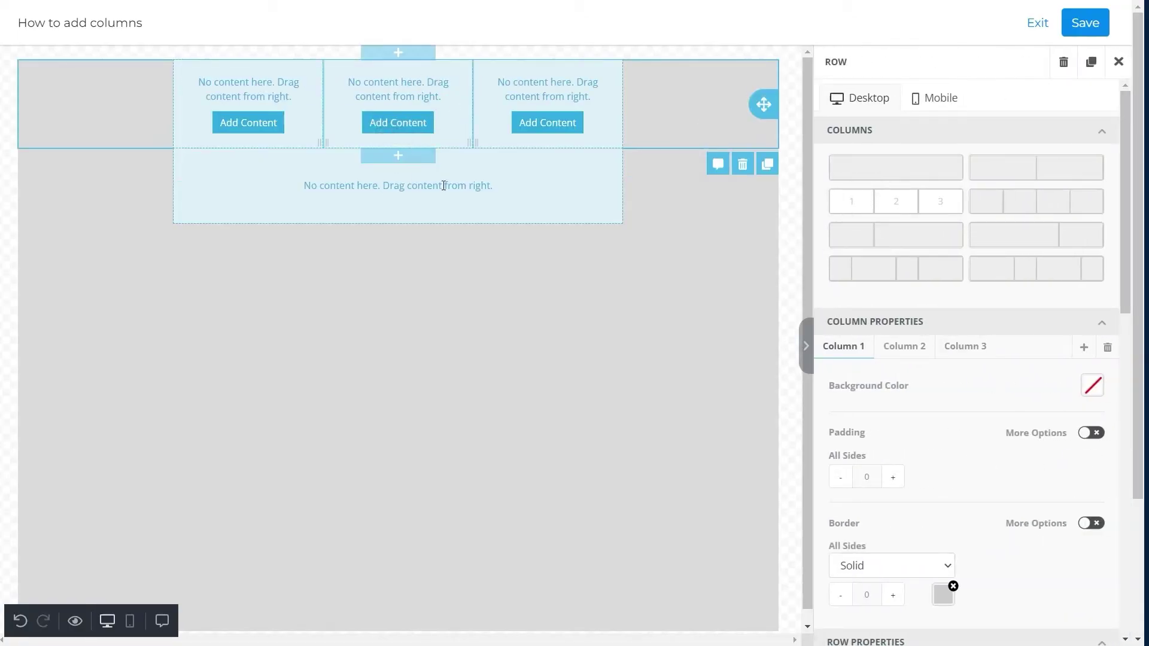
left_click(879, 199)
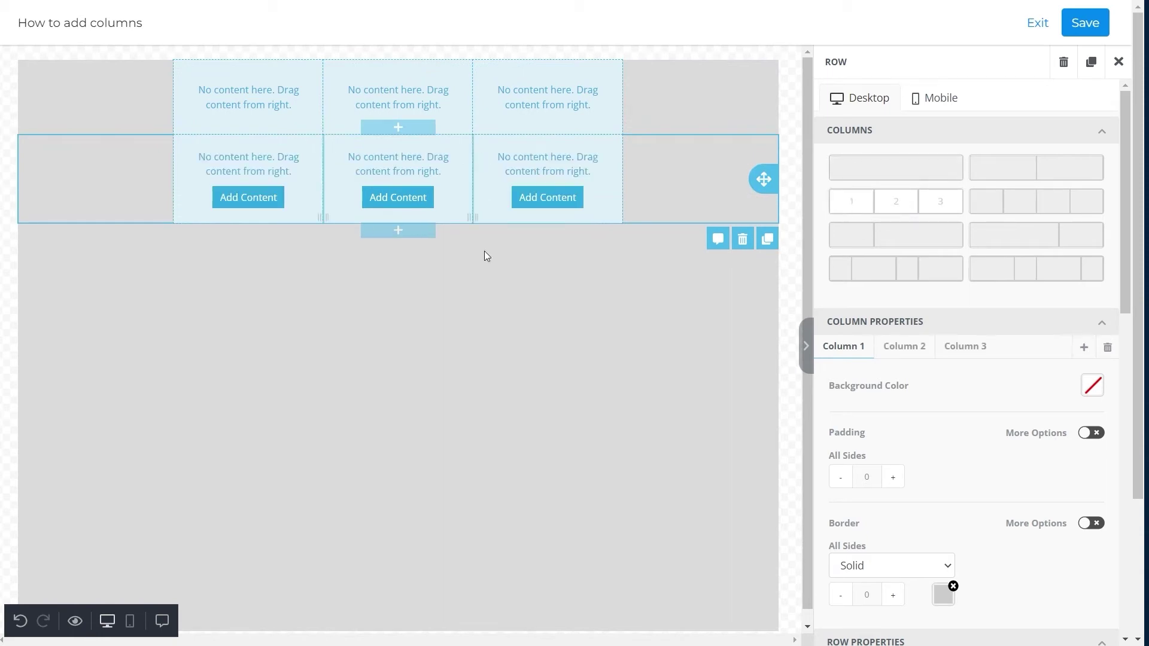
left_click(399, 231)
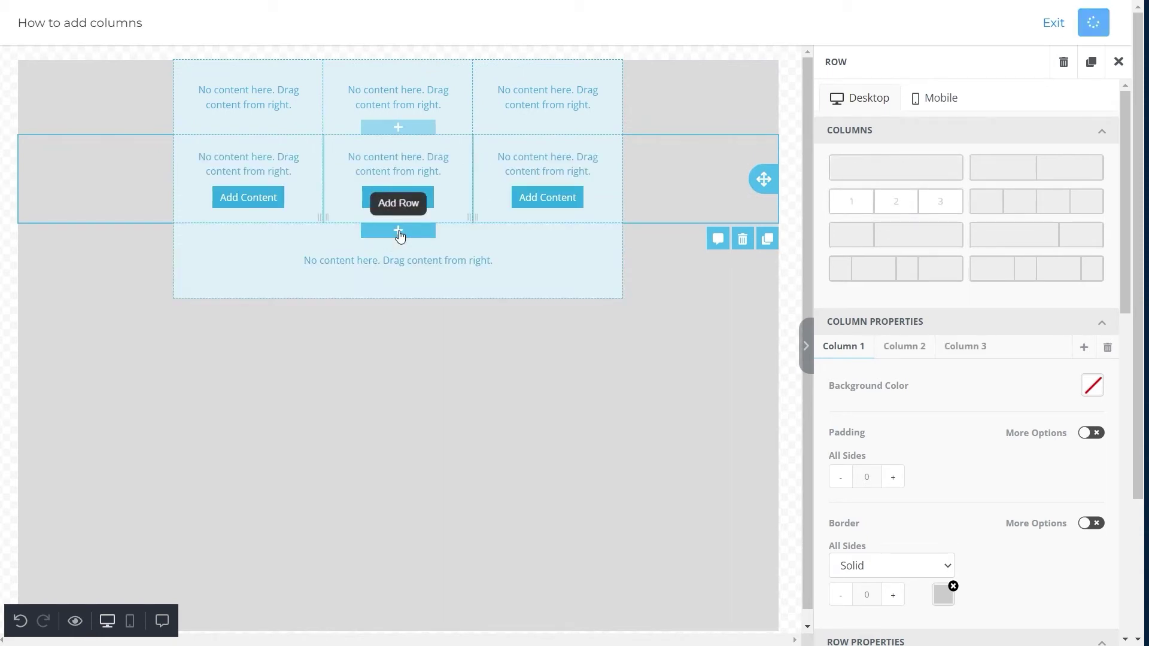
left_click(443, 257)
left_click(860, 211)
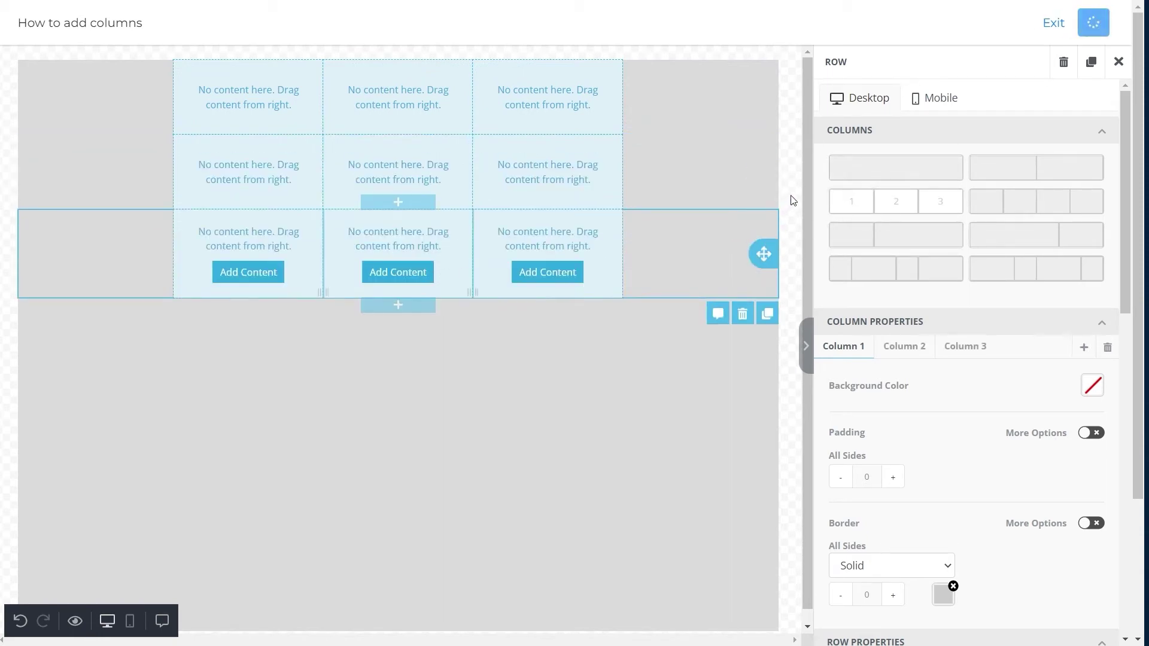
left_click(791, 199)
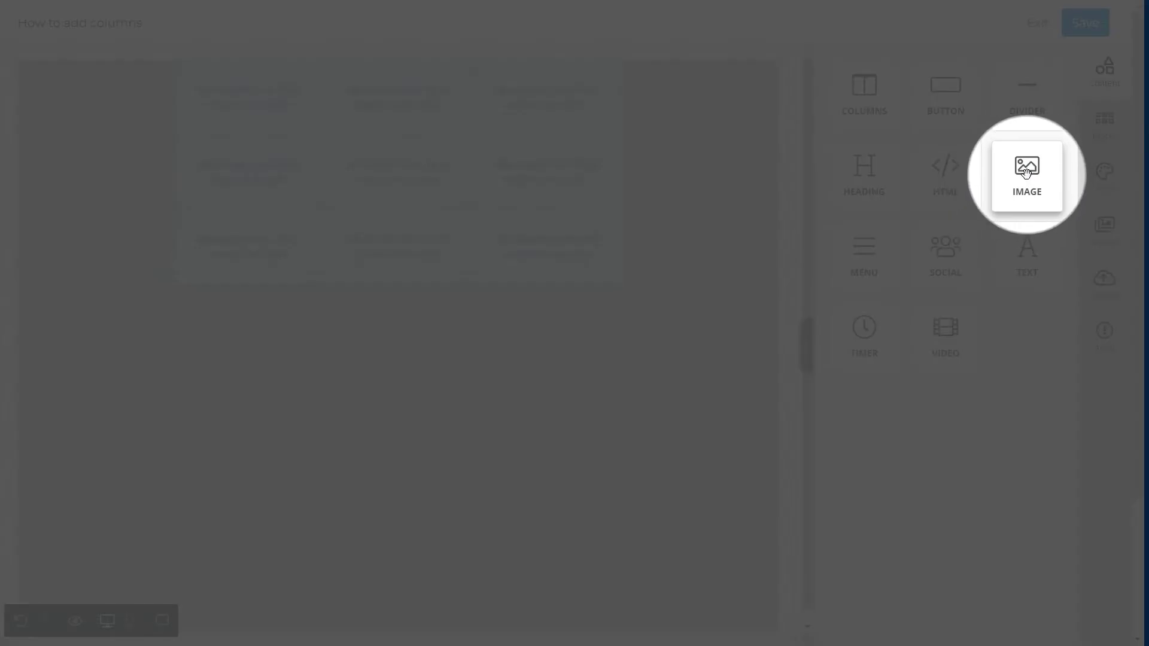
Drag image blocks into all three columns and buttons beneath the first two columns' text
left_click_drag(1019, 167, 245, 108)
left_click_drag(1028, 186, 398, 114)
mouse_move(1047, 177)
left_mouse_down()
mouse_move(529, 126)
mouse_move(508, 98)
left_mouse_up()
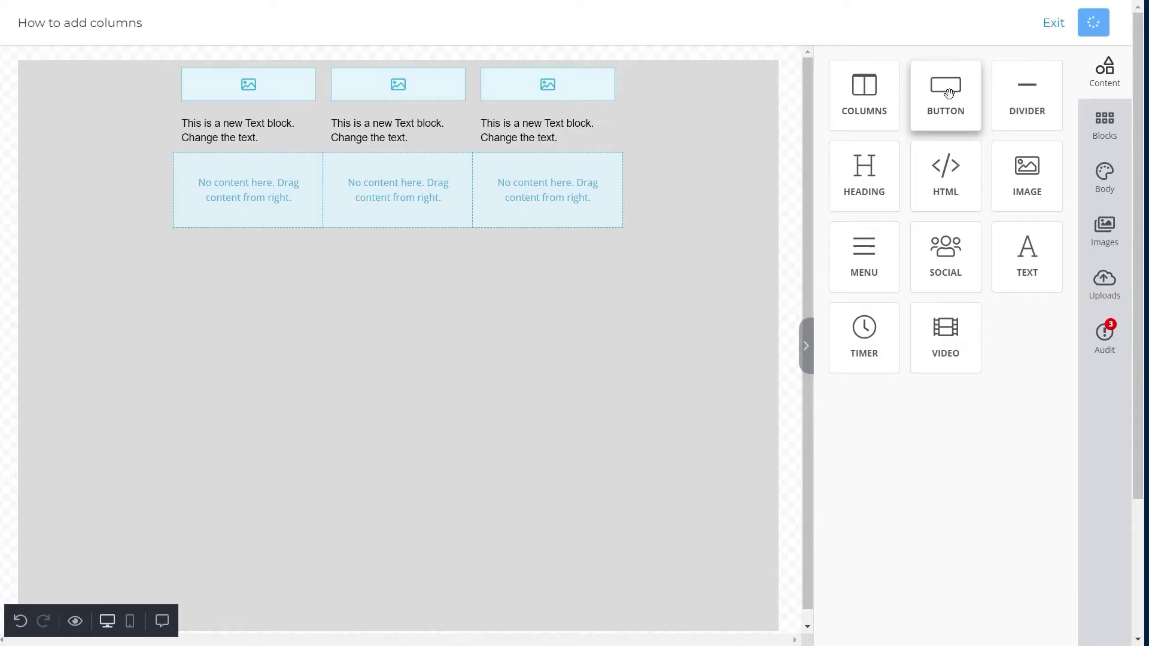
left_click_drag(949, 93, 422, 198)
left_click_drag(913, 119, 542, 208)
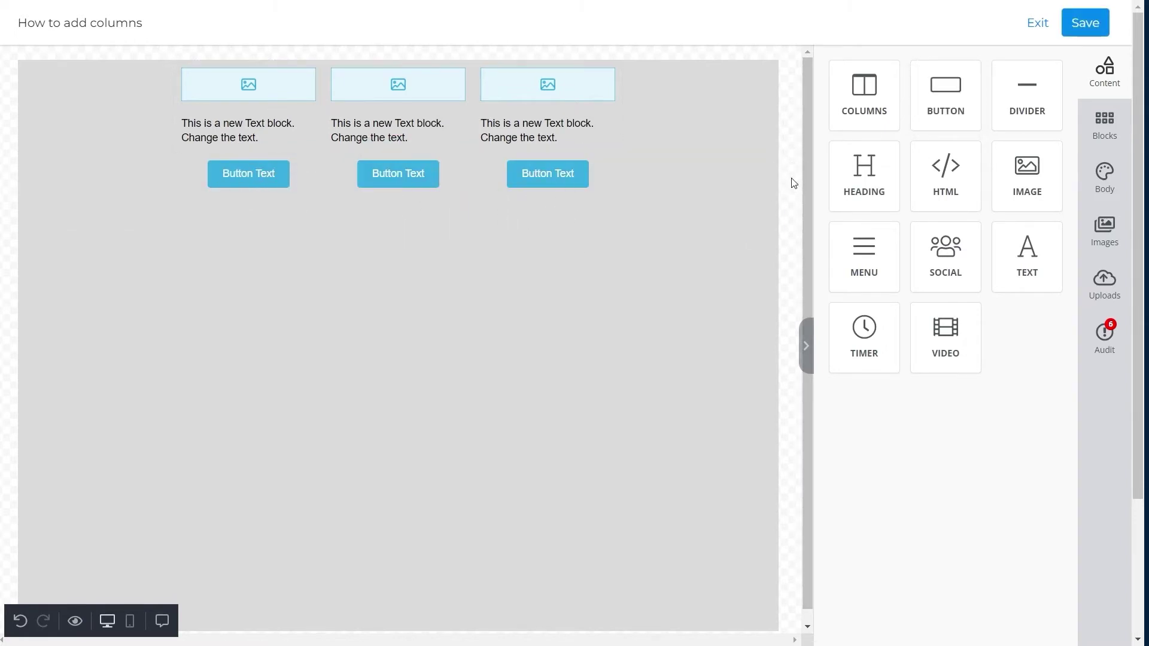
Upload Image 01, Image 02 and Image 03 into the first, second and third column placeholders
left_click(261, 91)
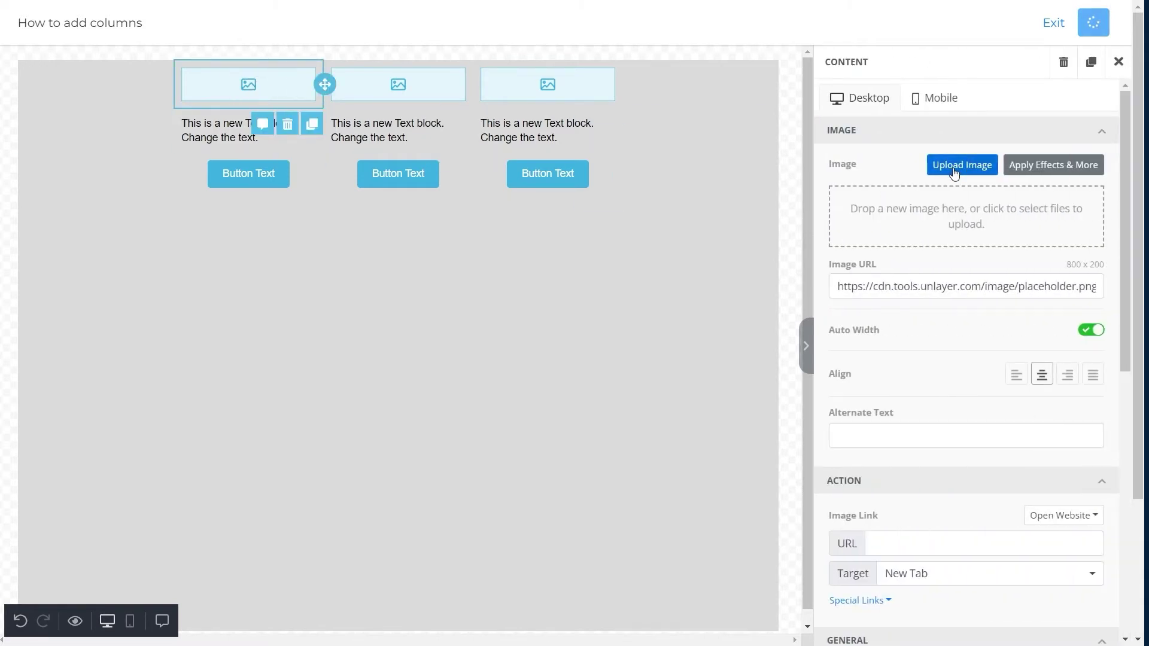
left_click(956, 172)
double_click(264, 133)
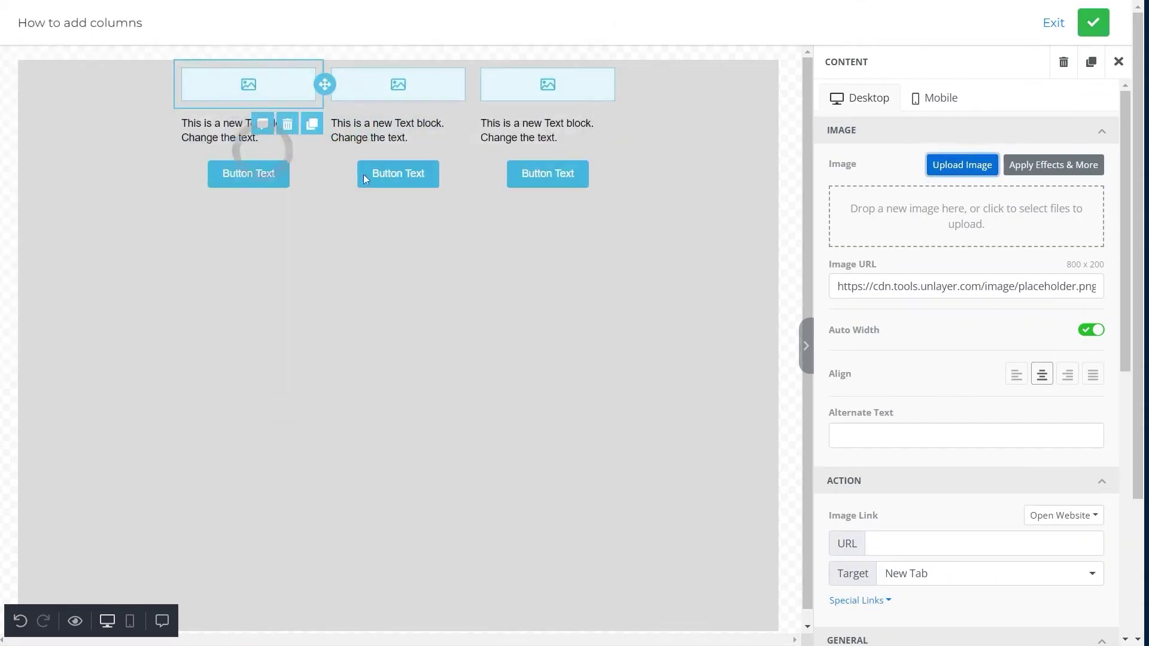
left_click(388, 84)
left_click(963, 166)
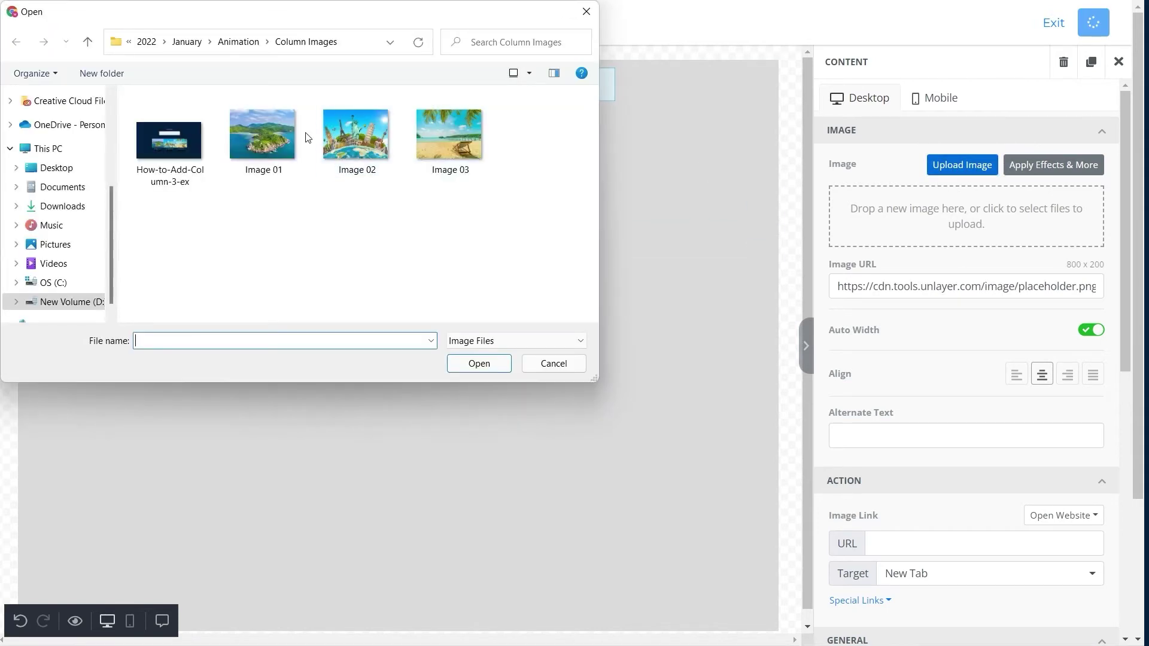
double_click(353, 133)
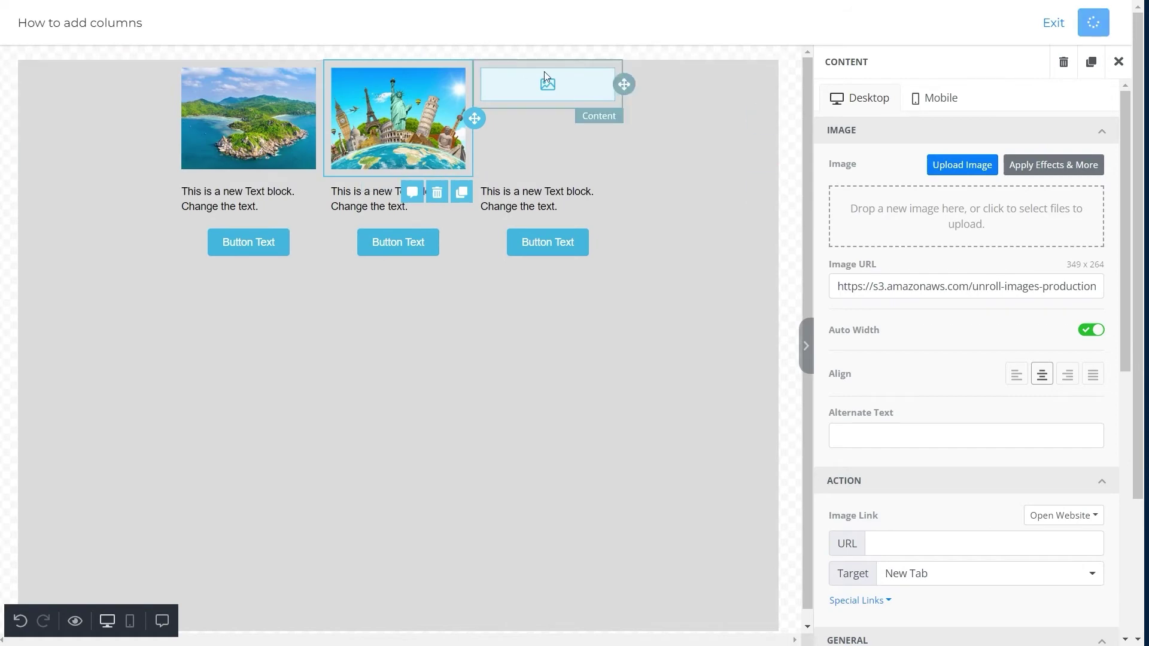
left_click(539, 80)
left_click(963, 165)
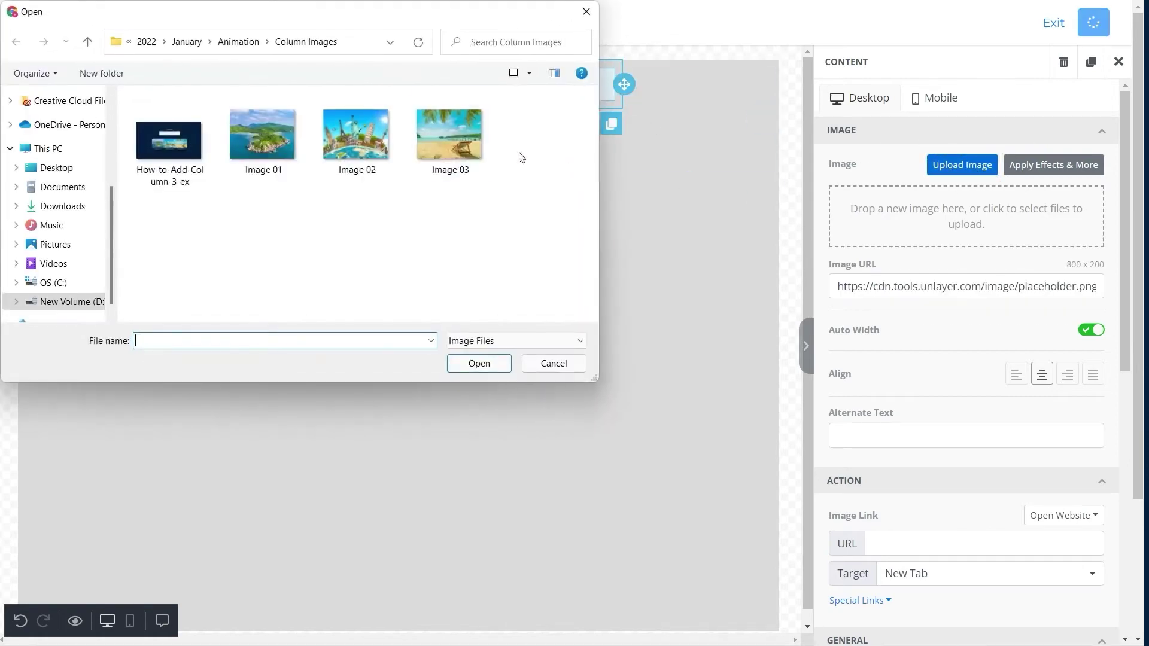
double_click(429, 139)
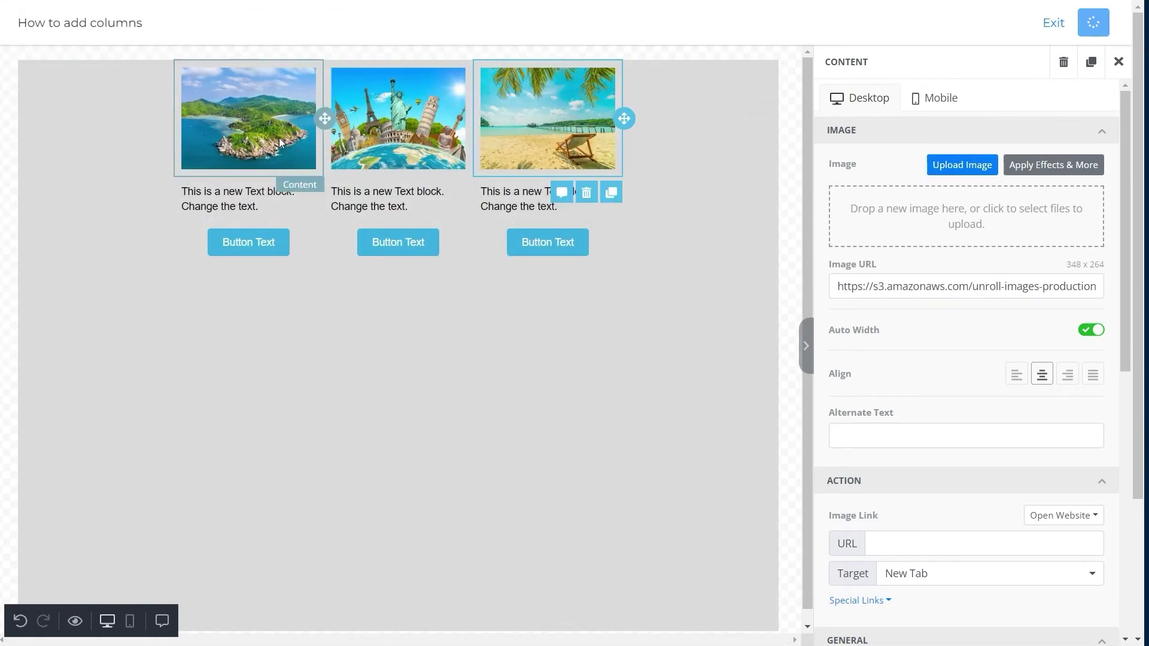
Change the island picture's container padding from 10 to 0
left_click(280, 142)
scroll(954, 425, "down", 8)
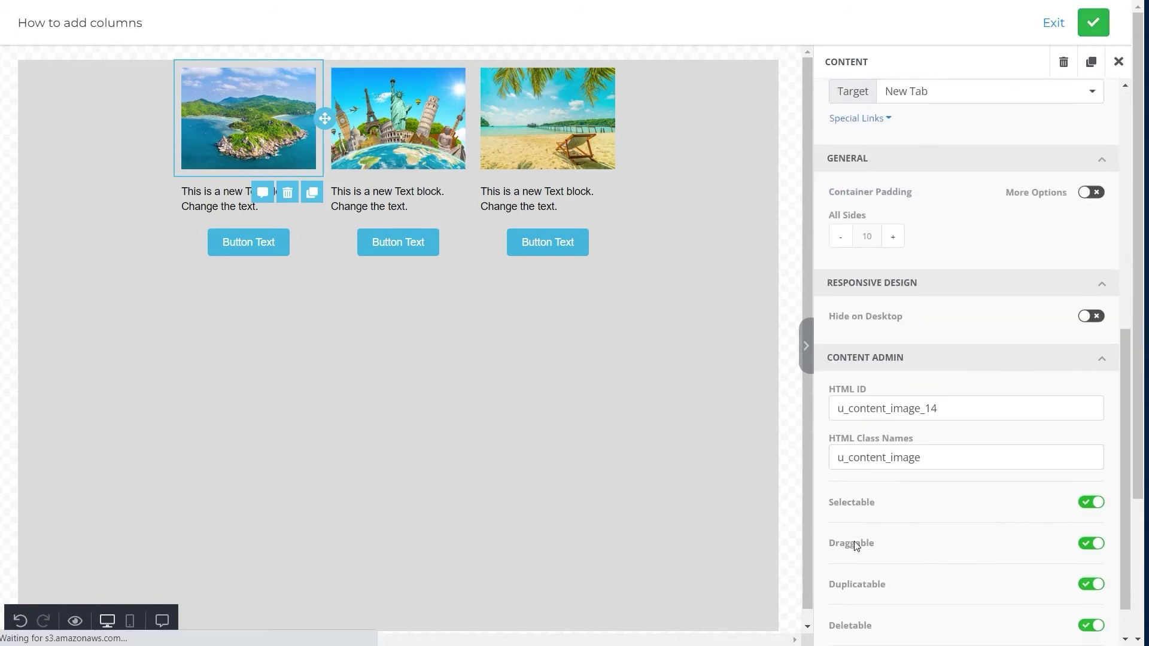
scroll(857, 546, "down", 1)
double_click(867, 188)
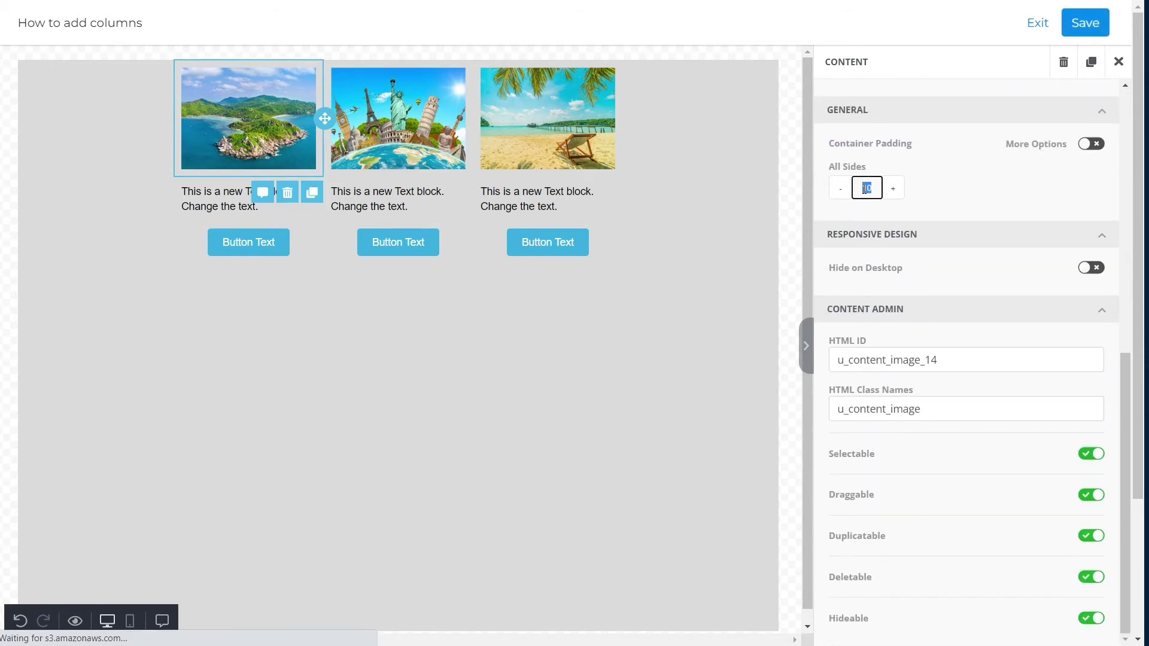
type("0")
Set container padding to 0 on the world-landmarks and beach pictures
left_click(403, 110)
scroll(931, 410, "down", 5)
scroll(916, 433, "down", 1)
double_click(866, 419)
type("0")
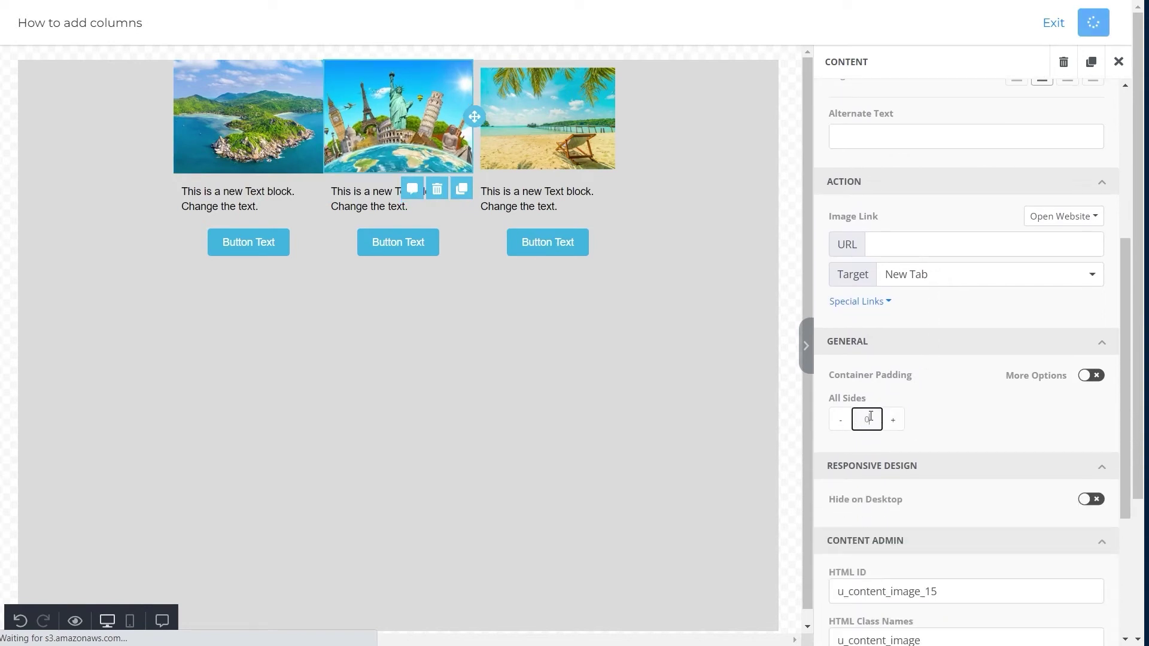
left_click(599, 163)
scroll(1018, 469, "down", 4)
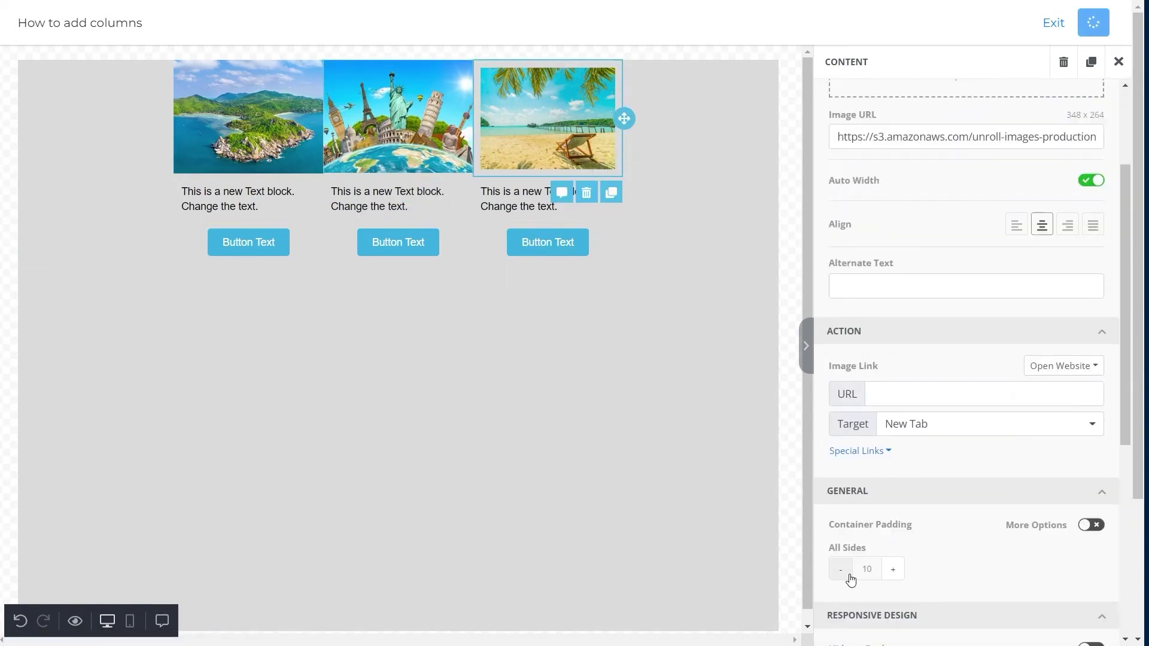
double_click(867, 568)
Finish the beach picture's 0 padding, then make column one's text 'Package 01 - $29', bold, 18px and centered
type("0")
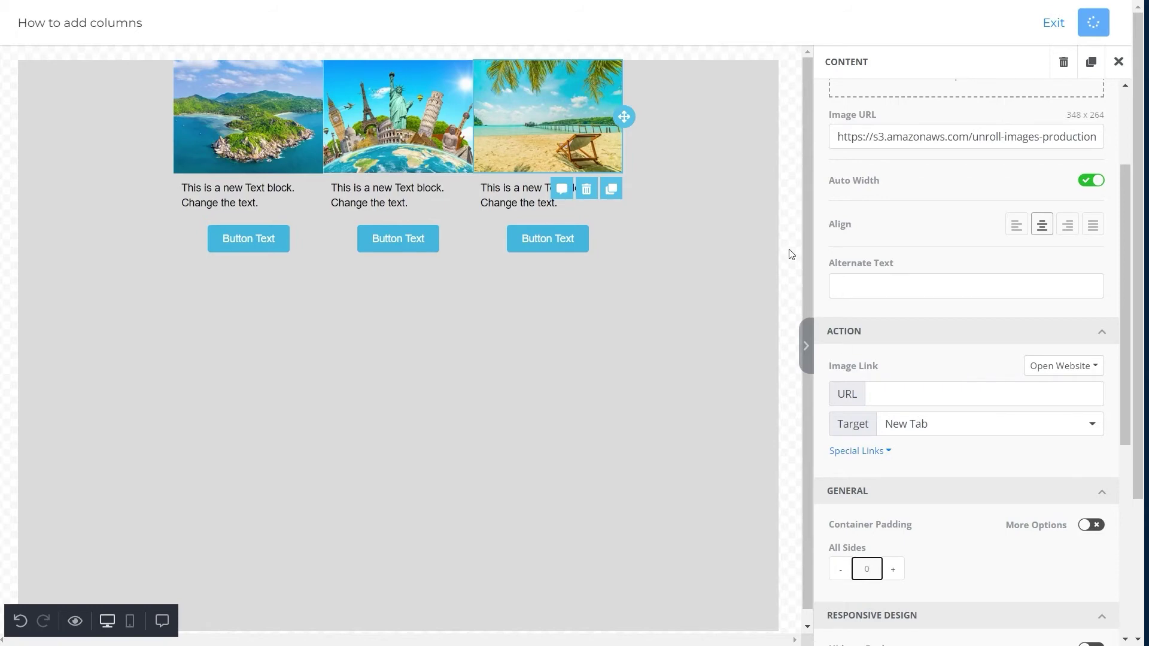
left_click(792, 251)
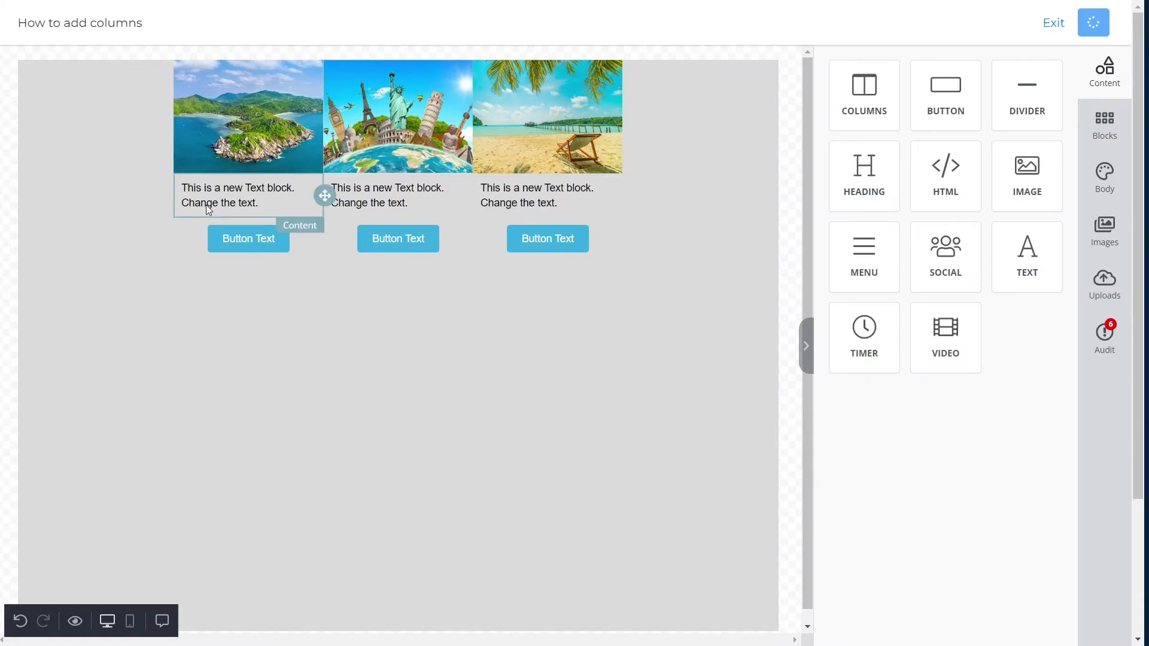
triple_click(206, 205)
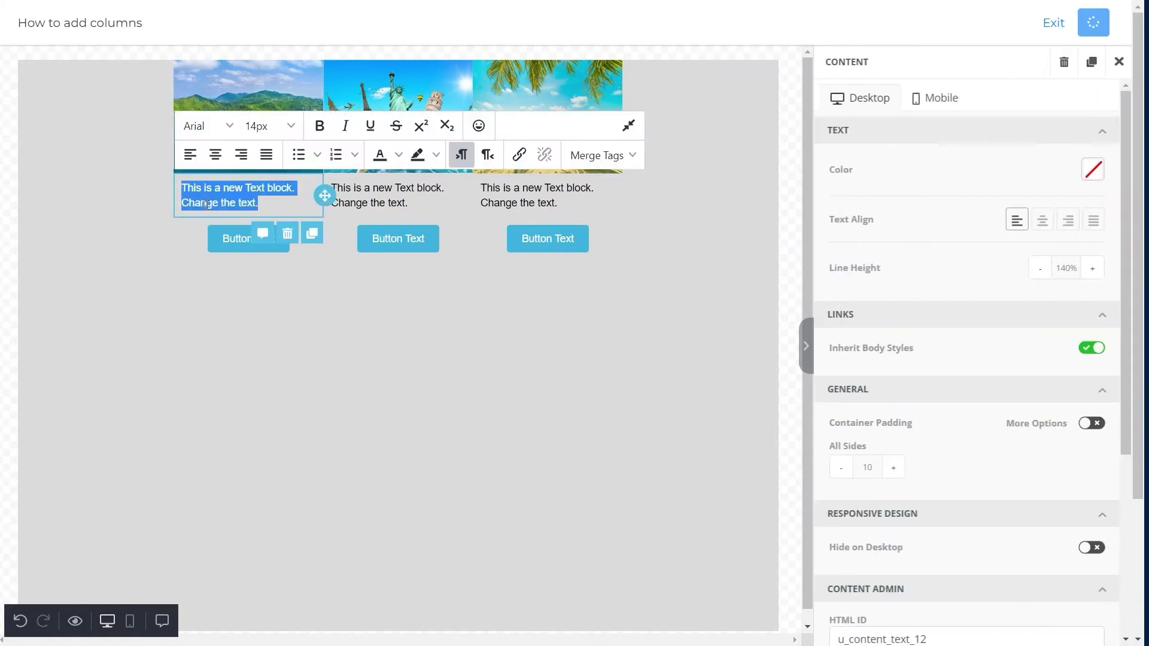
type("Package")
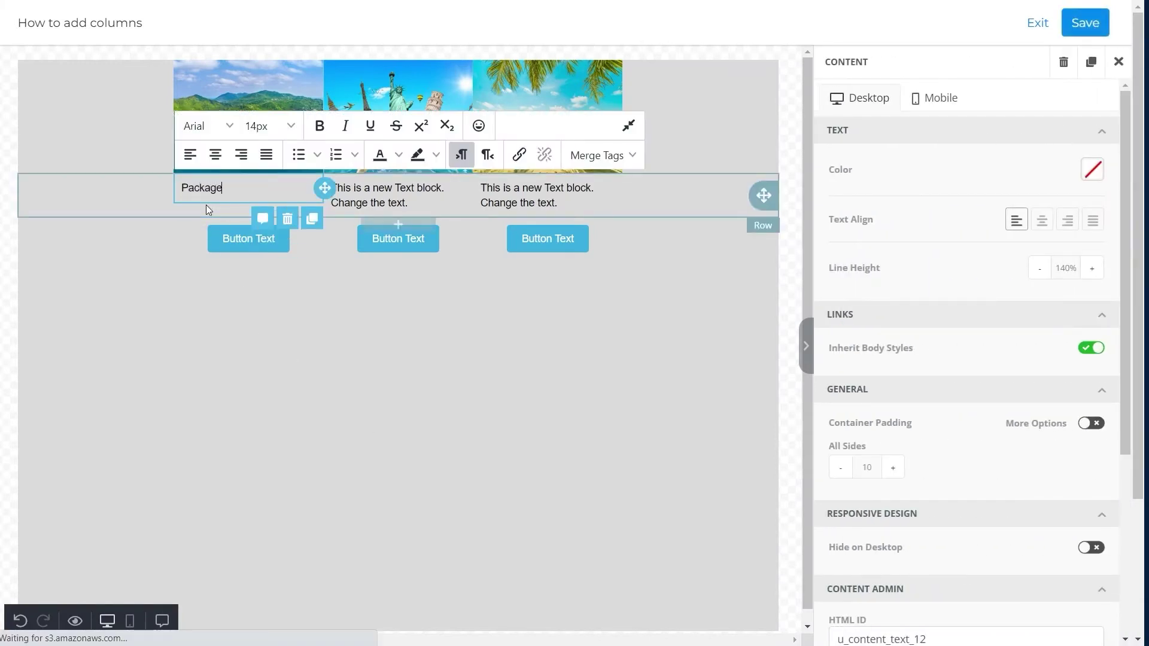
type(" 01 - $29")
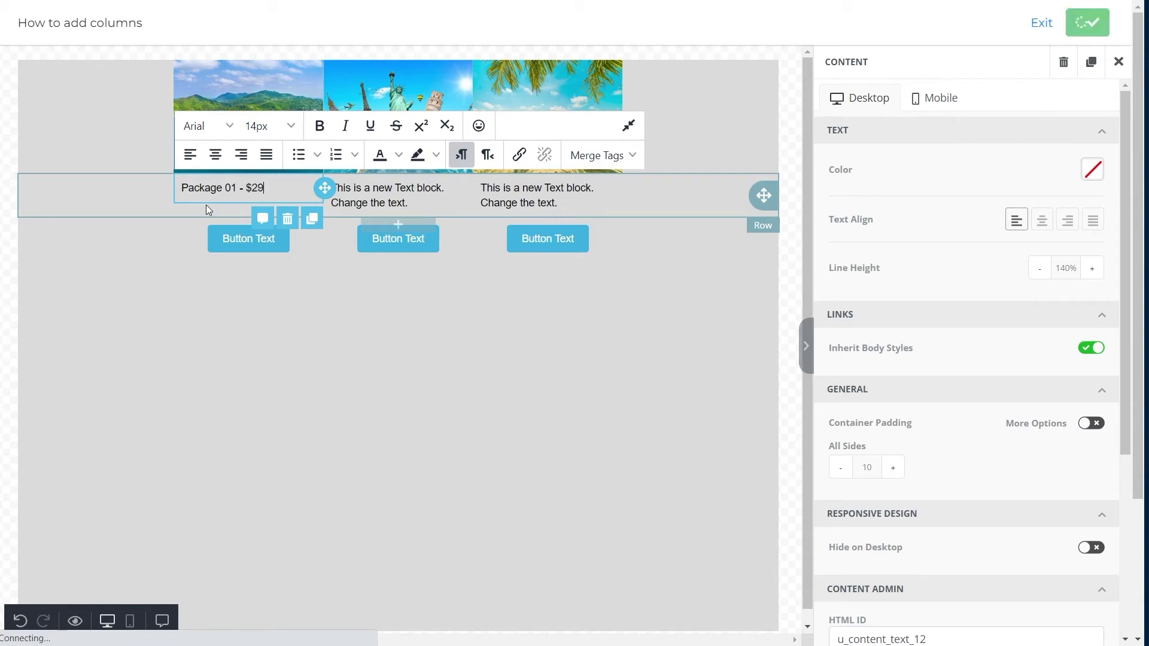
key("ctrl+a")
key("ctrl+c")
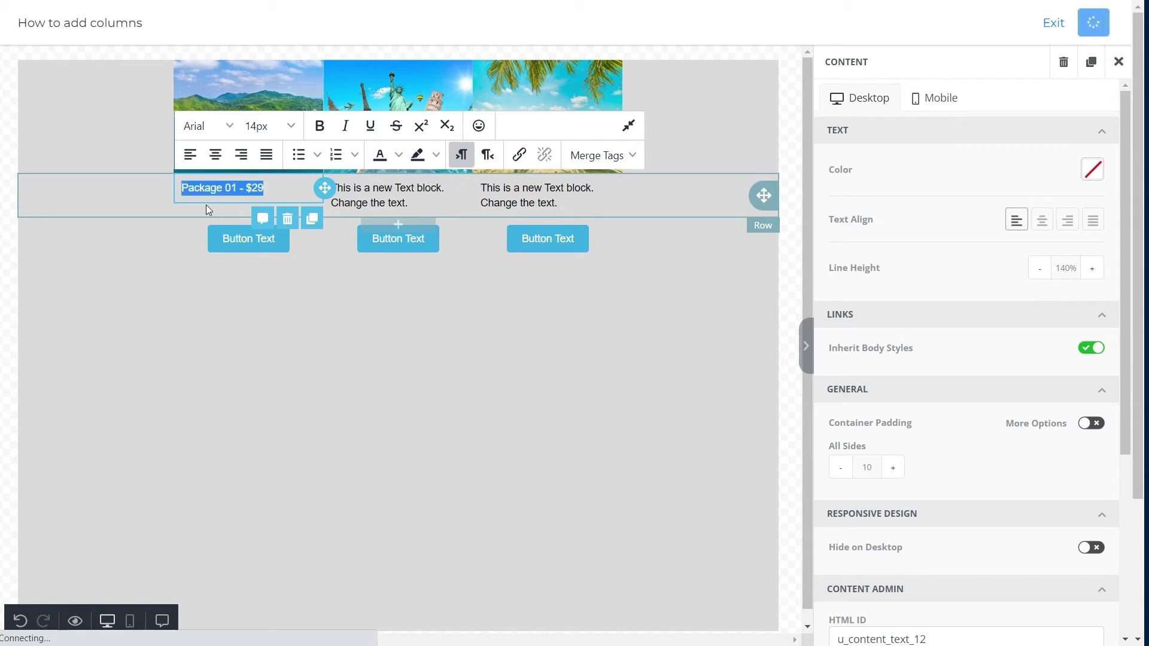
left_click(320, 126)
left_click(281, 125)
left_click(282, 274)
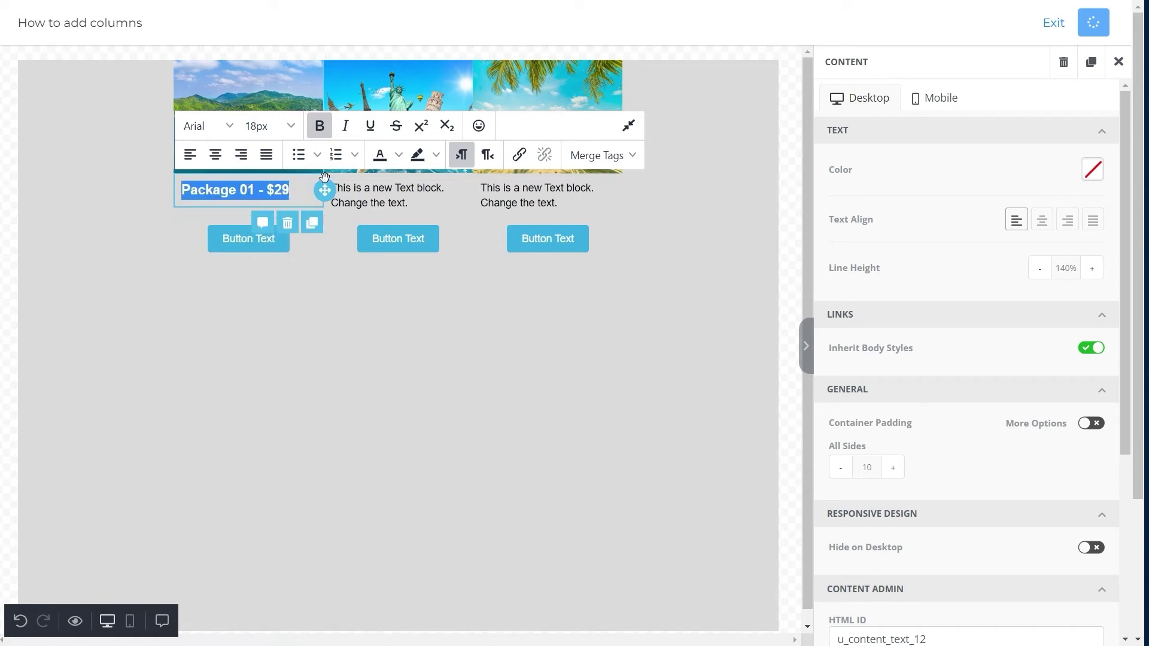
left_click(215, 155)
left_click(379, 203)
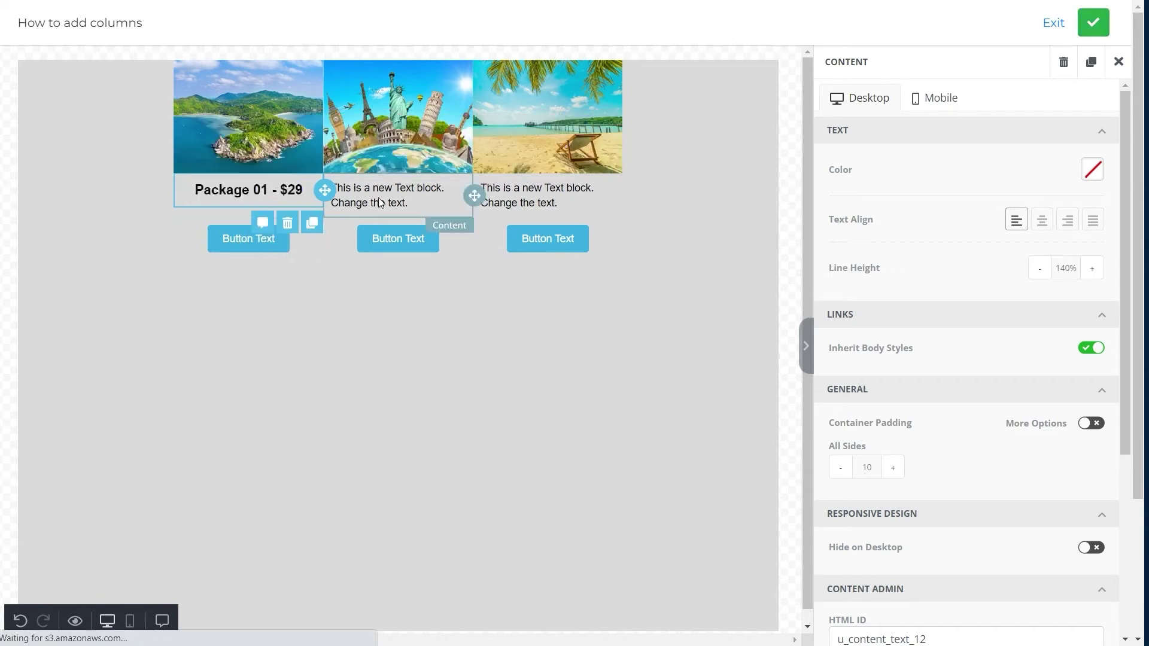
Paste the label into the middle column, edit it to 'Package 02 - $39', bold and centered
left_click(379, 203)
key("ctrl+a")
key("ctrl+v")
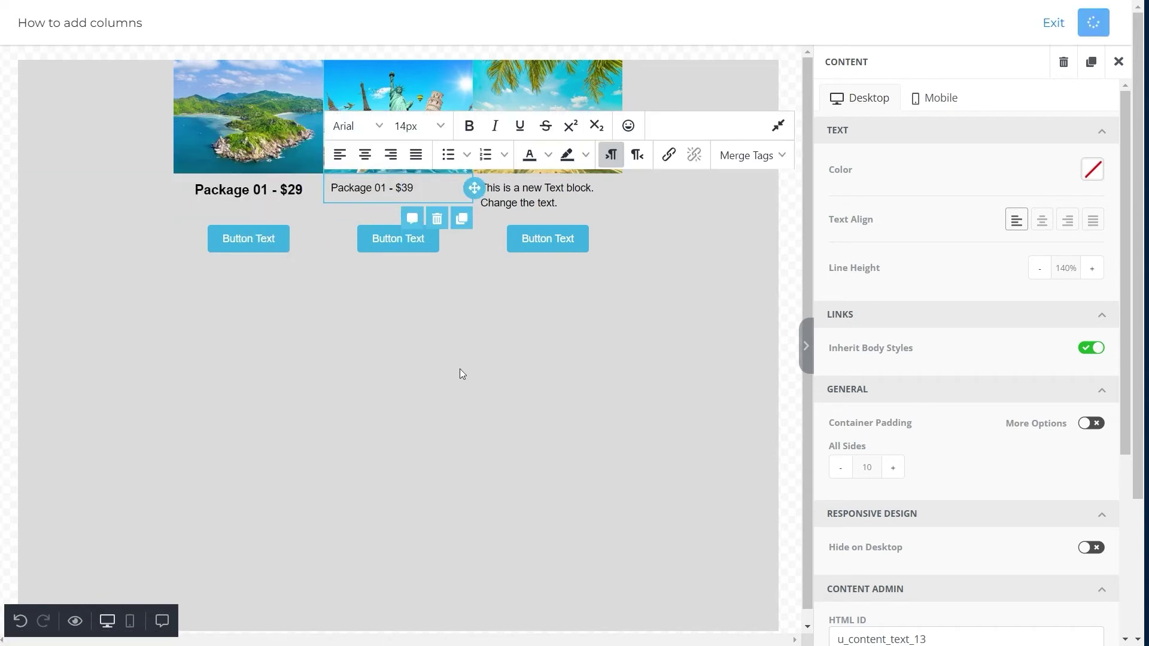
type("3")
key("Left")
key("Left")
key("Left")
key("Left")
key("Left")
key("shift+Left")
type("2")
key("ctrl+a")
key("ctrl+b")
left_click(365, 154)
Paste and edit the third column's label to 'Package 03 - $49', bold, 18px and centered
left_click(566, 201)
key("ctrl+a")
key("ctrl+v")
key("Left")
key("shift+Left")
type("4")
key("Left")
key("Left")
key("Left")
key("Left")
key("Left")
key("shift+Left")
type("3")
key("ctrl+a")
key("ctrl+b")
left_click(566, 126)
left_click(579, 275)
left_click(514, 155)
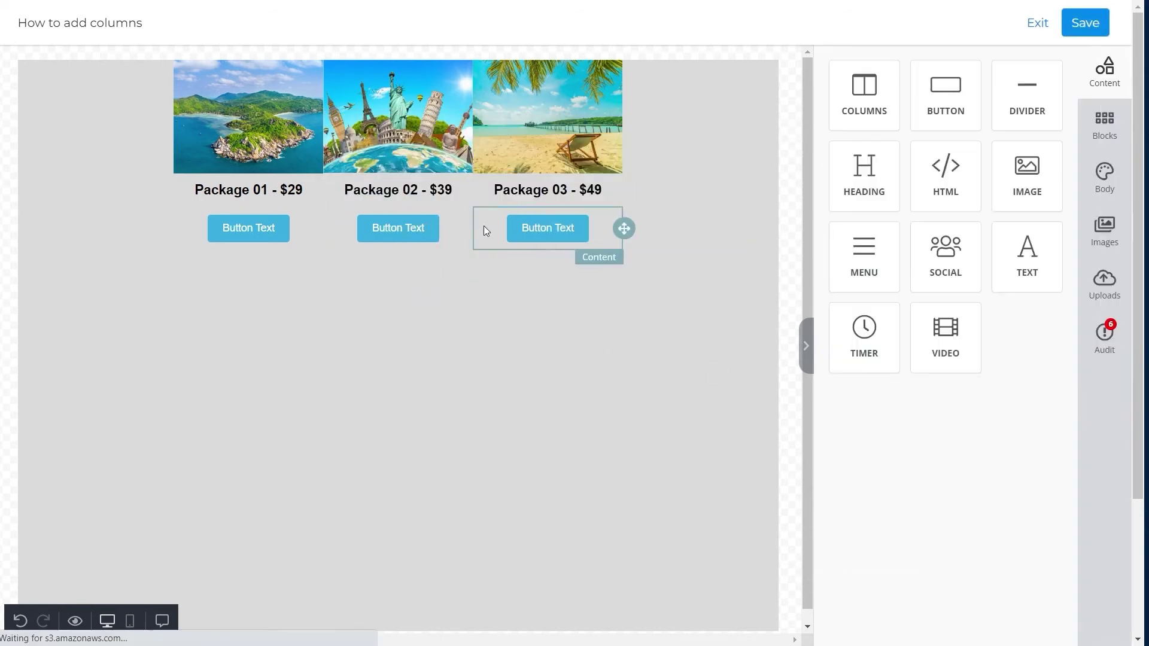
Select each price, $29, $39 and $49, and apply the yellow text colour swatch
left_click(292, 192)
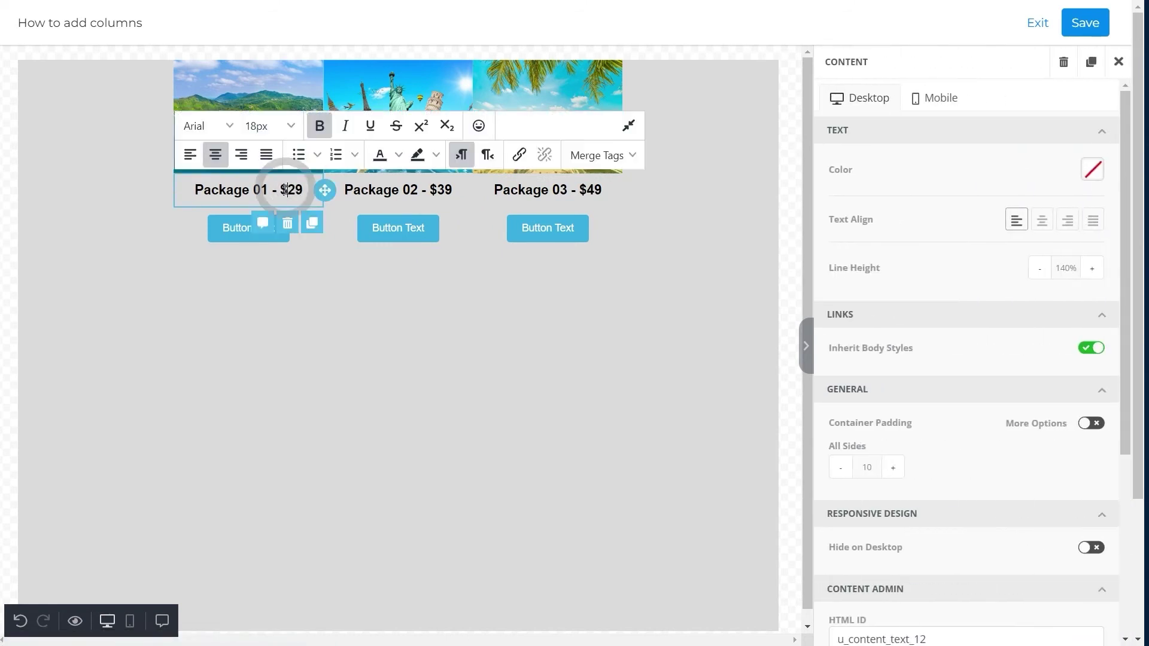
key("shift+Left")
key("shift+Left")
left_click(399, 156)
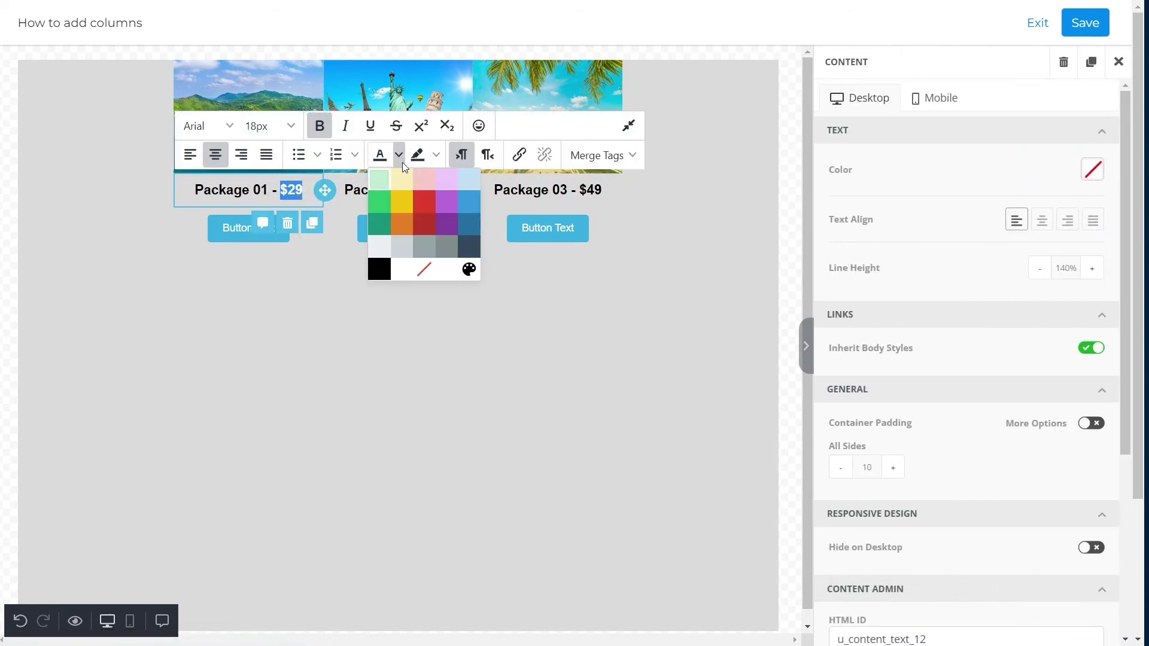
left_click(407, 200)
left_click(429, 189)
key("shift+Right")
key("shift+Right")
key("shift+Right")
left_click(548, 155)
left_click(551, 203)
left_click(600, 190)
key("shift+Left")
key("shift+Left")
key("shift+Left")
left_click(698, 151)
left_click(701, 199)
left_click(270, 253)
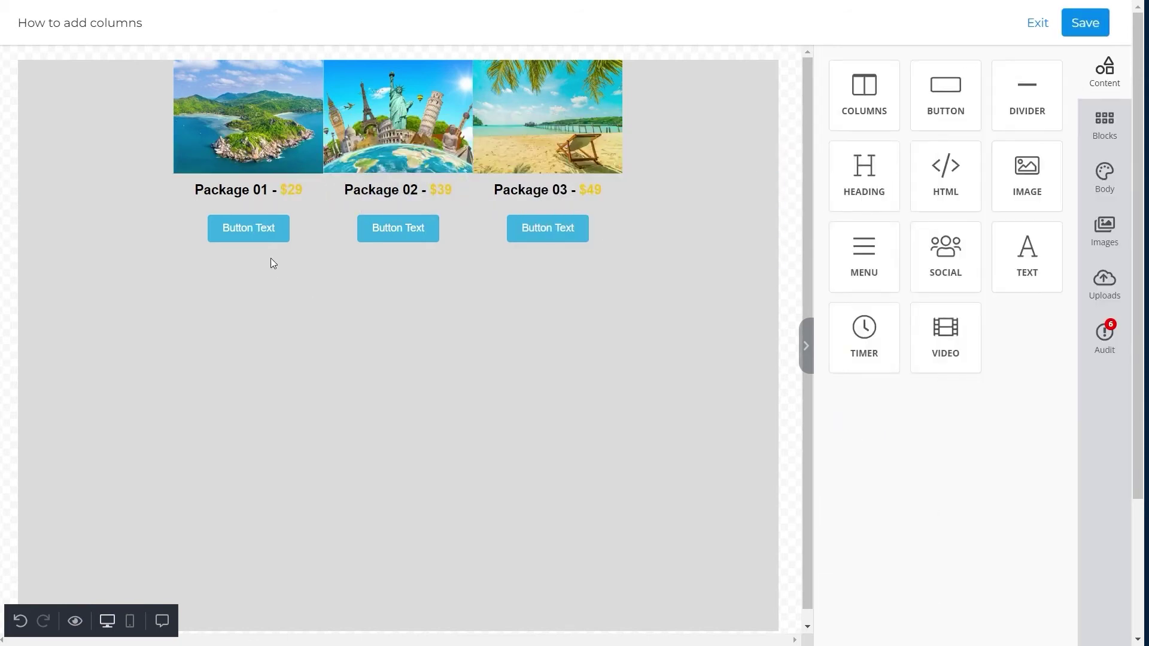
Relabel the first button 'Read More' and give it a black background
left_click(264, 225)
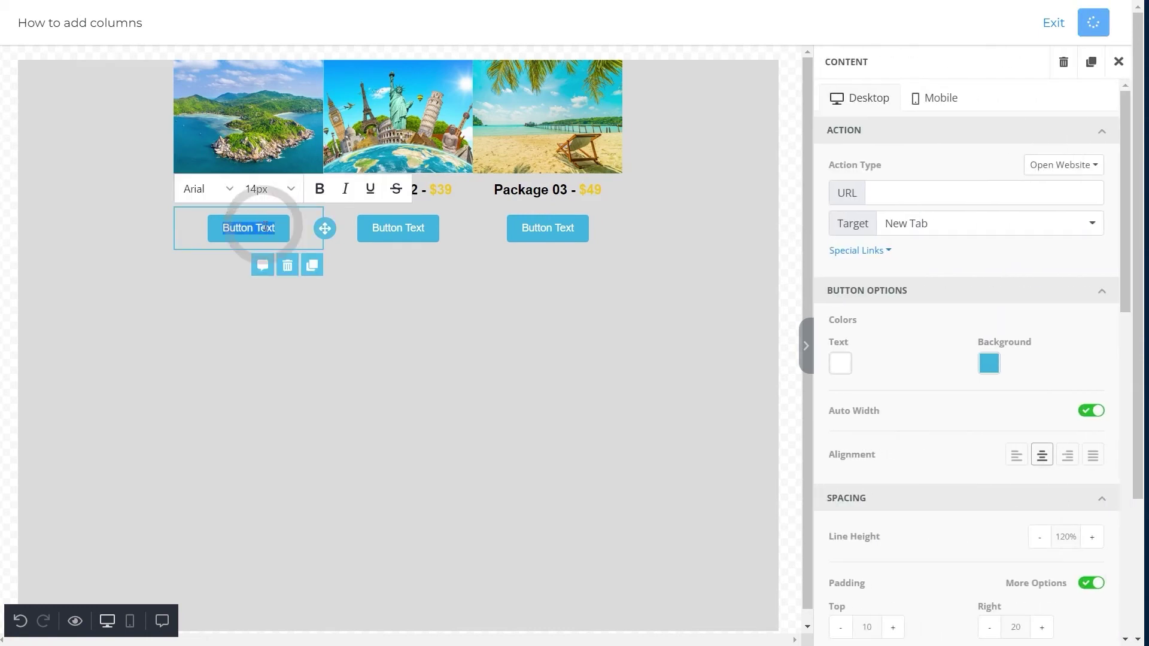
type("Read More")
triple_click(265, 227)
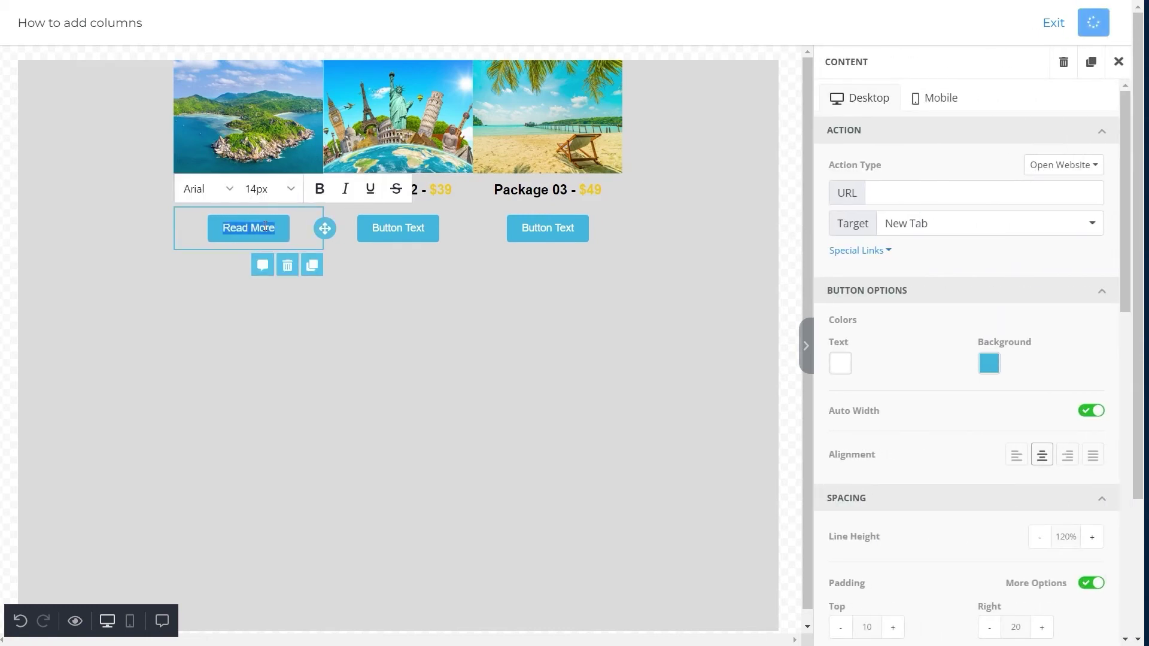
left_click(989, 363)
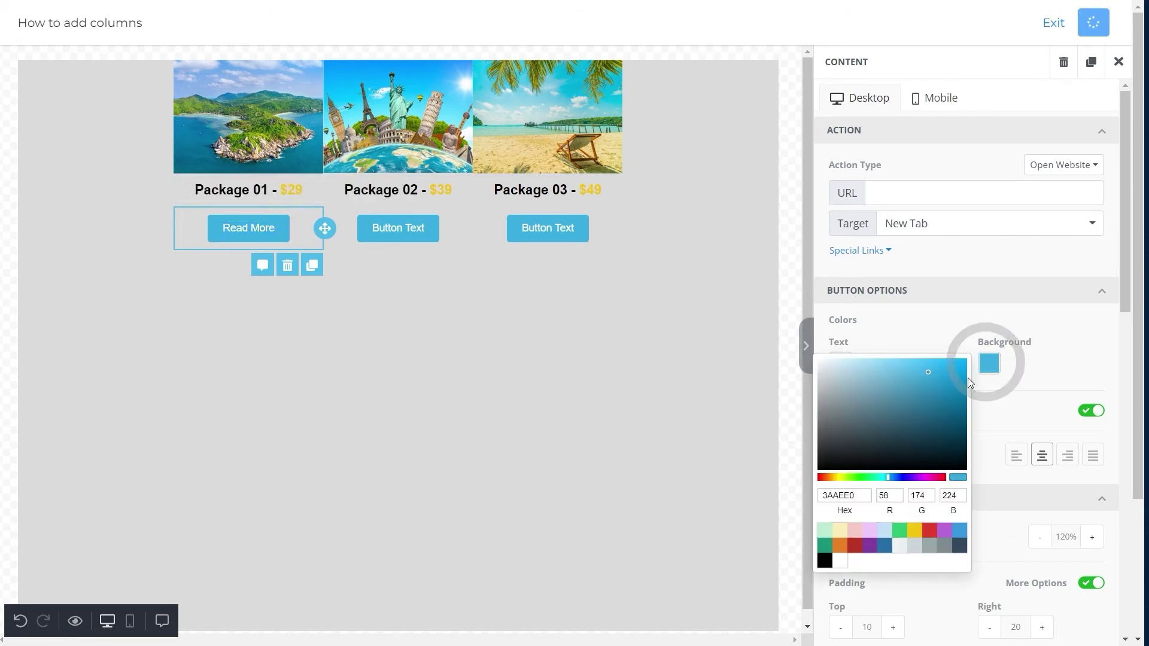
left_click(825, 561)
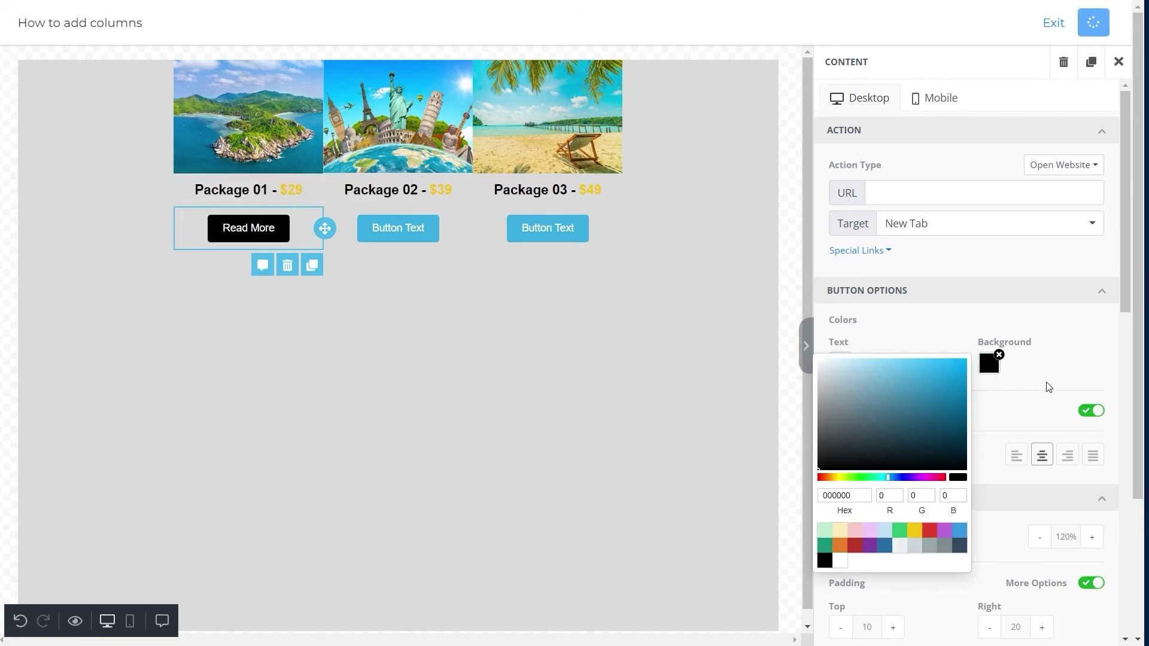
left_click(1048, 378)
Set the first button's right and left padding to 40px
scroll(1039, 387, "down", 3)
left_click(1018, 477)
type("40")
key("Tab")
key("Tab")
type("40")
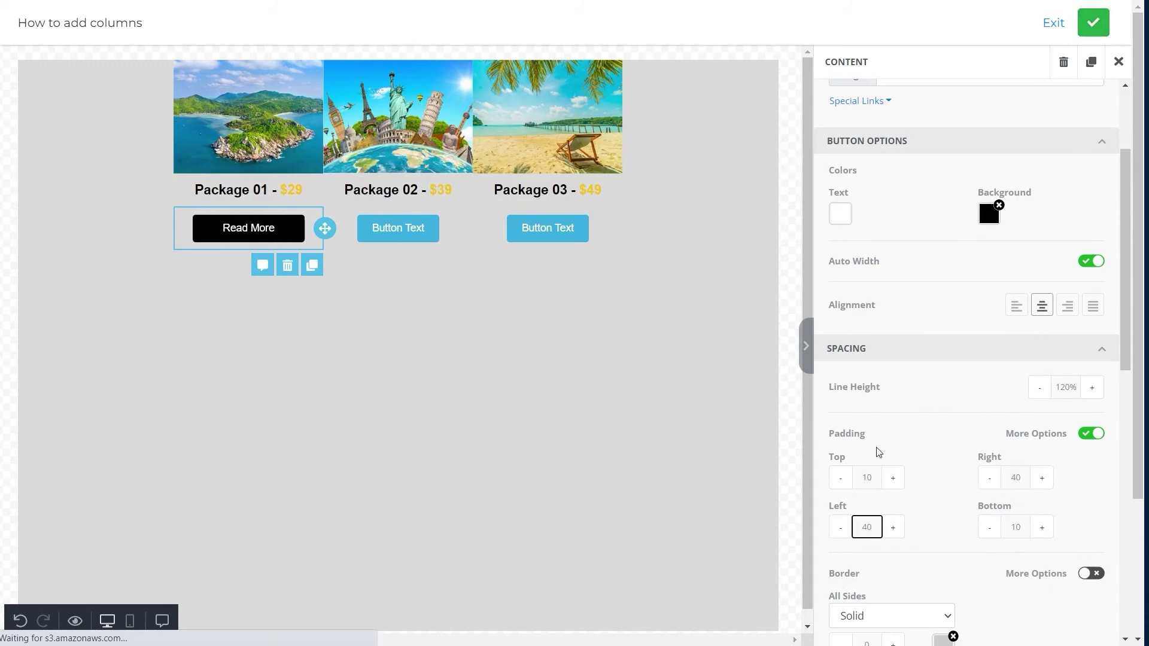
scroll(880, 452, "down", 3)
left_click(865, 590)
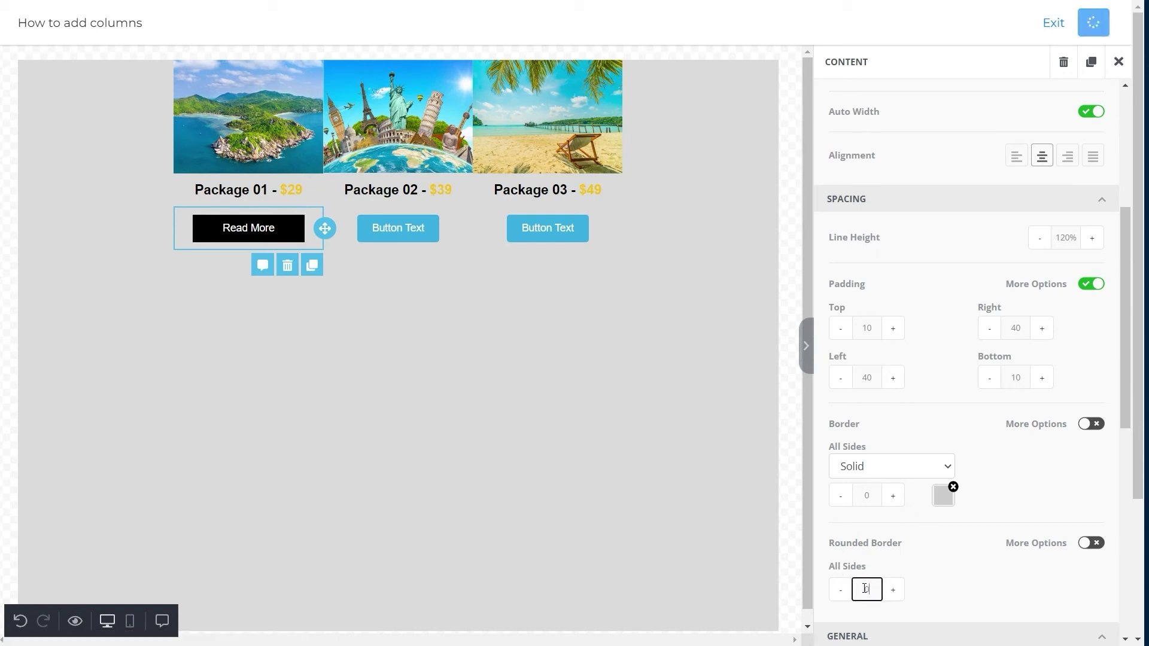
Make the second button a black 'Read More' button with 40px right and left padding
left_click(387, 229)
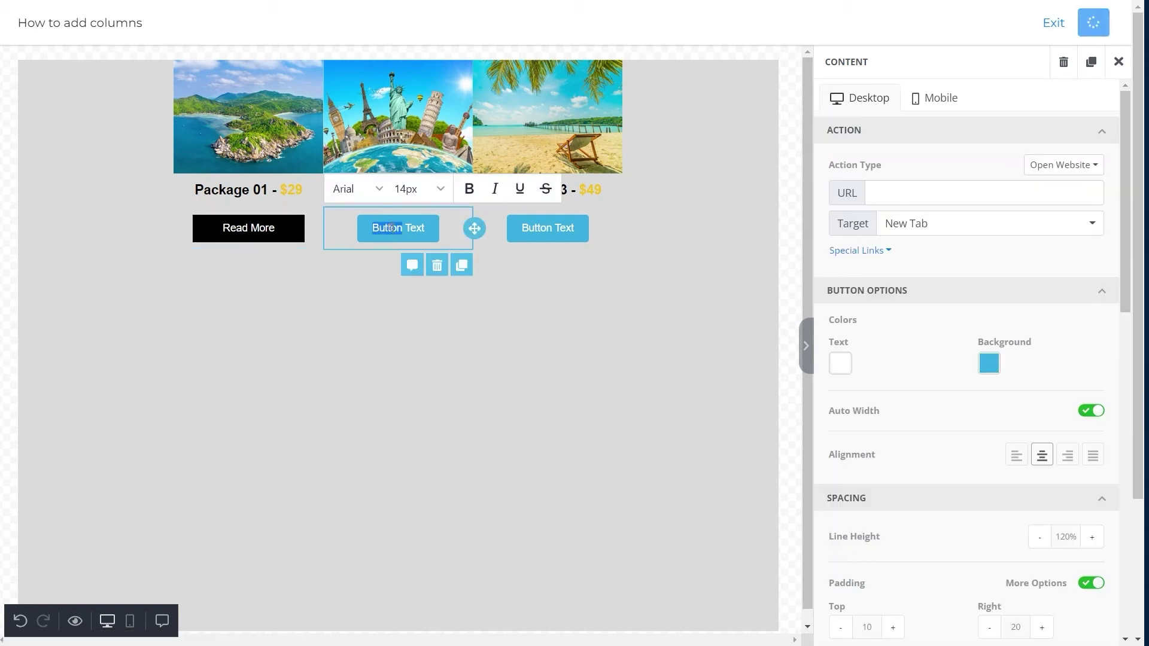
double_click(389, 228)
type("Read More")
left_click(990, 363)
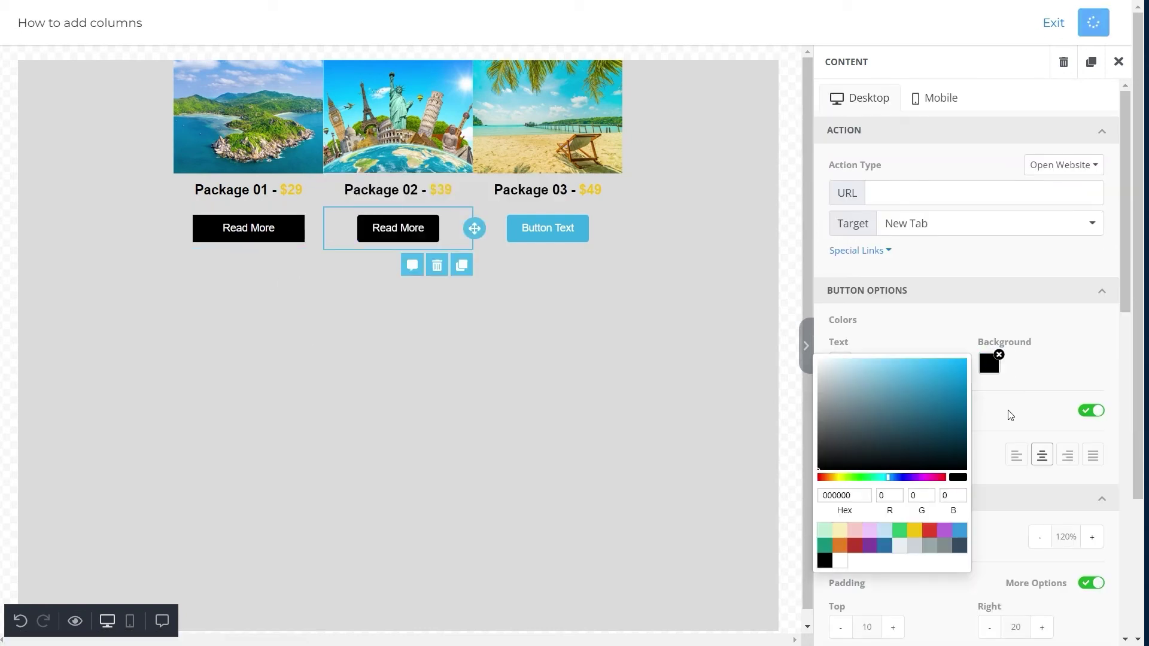
scroll(1011, 467, "down", 3)
left_click(1010, 471)
type("40")
key("Tab")
type("40")
scroll(958, 479, "down", 3)
left_click(867, 590)
Make the third button a black 'Read More' button with 40px side padding
left_click(533, 229)
double_click(533, 229)
type("Read More")
left_click(987, 363)
scroll(969, 431, "down", 3)
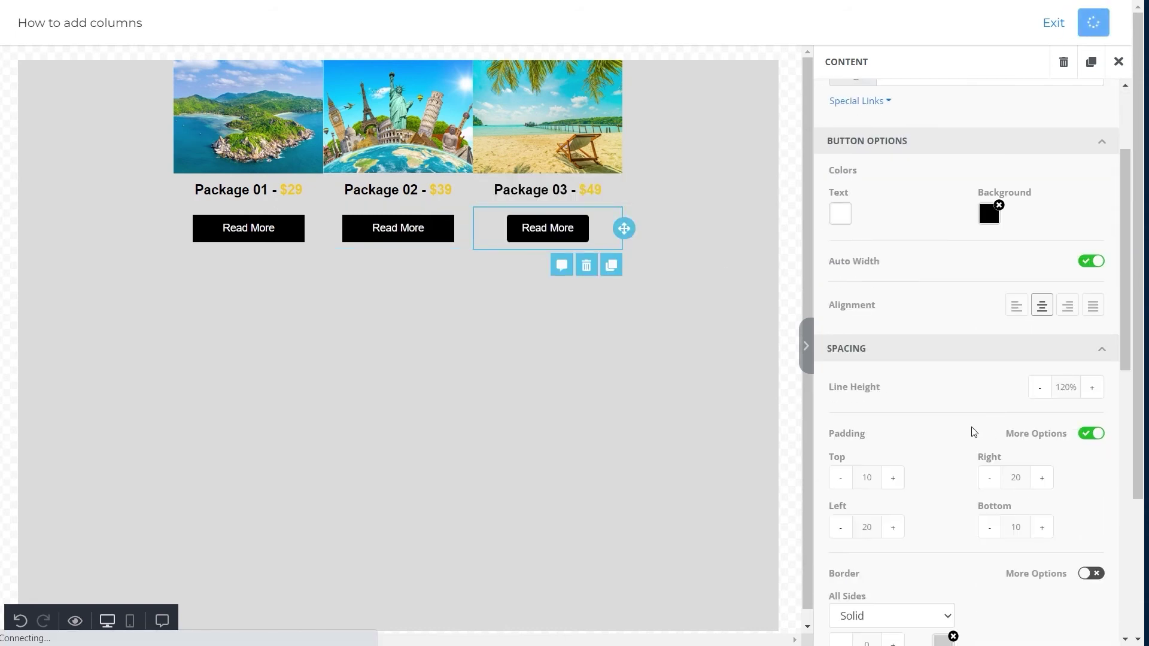
left_click(1016, 403)
type("40")
key("Tab")
type("40")
scroll(958, 478, "down", 3)
left_click(866, 512)
left_click(599, 383)
left_click(305, 224)
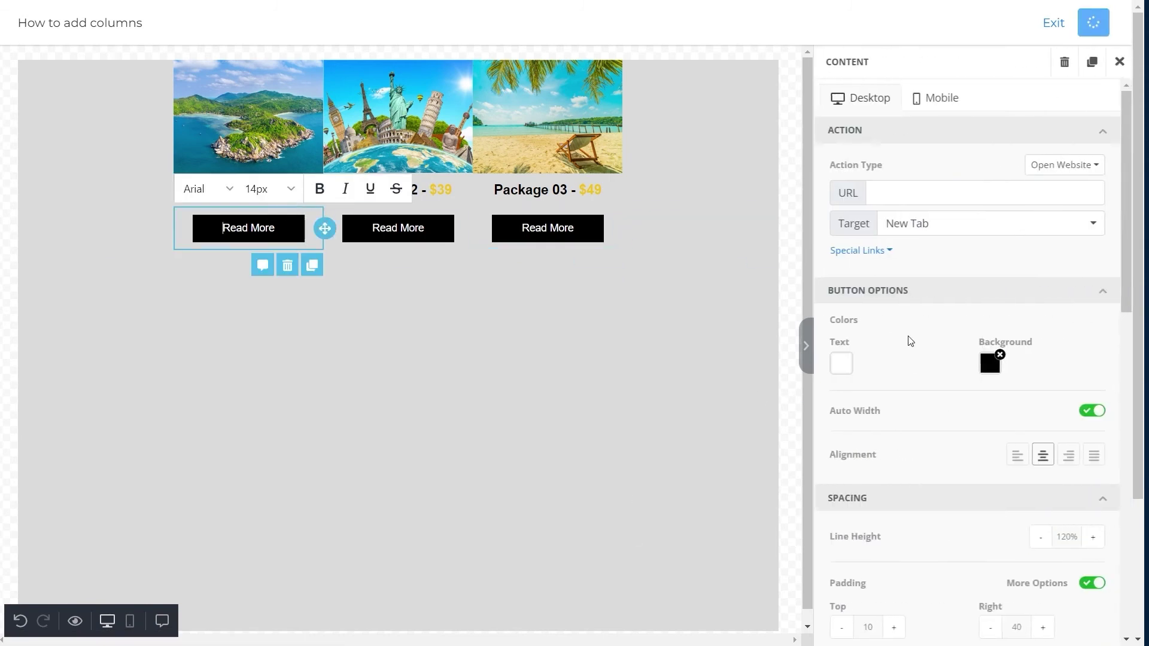
scroll(958, 353, "down", 5)
scroll(963, 358, "down", 5)
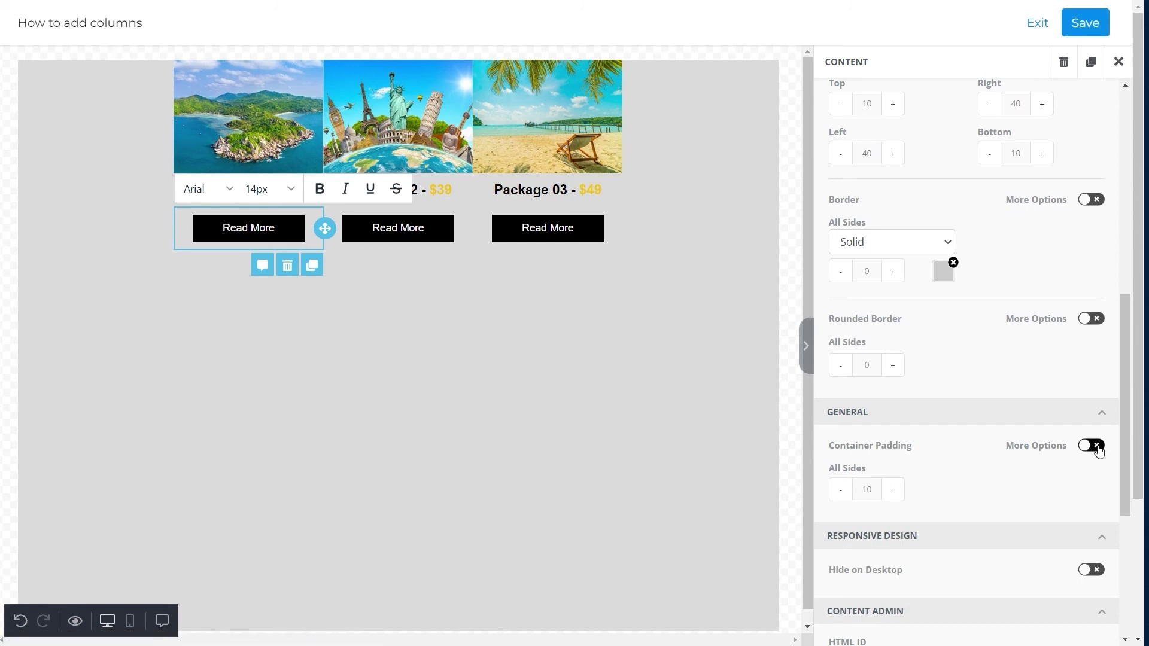
Enable separate container padding sides on the first Read More button and set Top to 5
left_click(1099, 451)
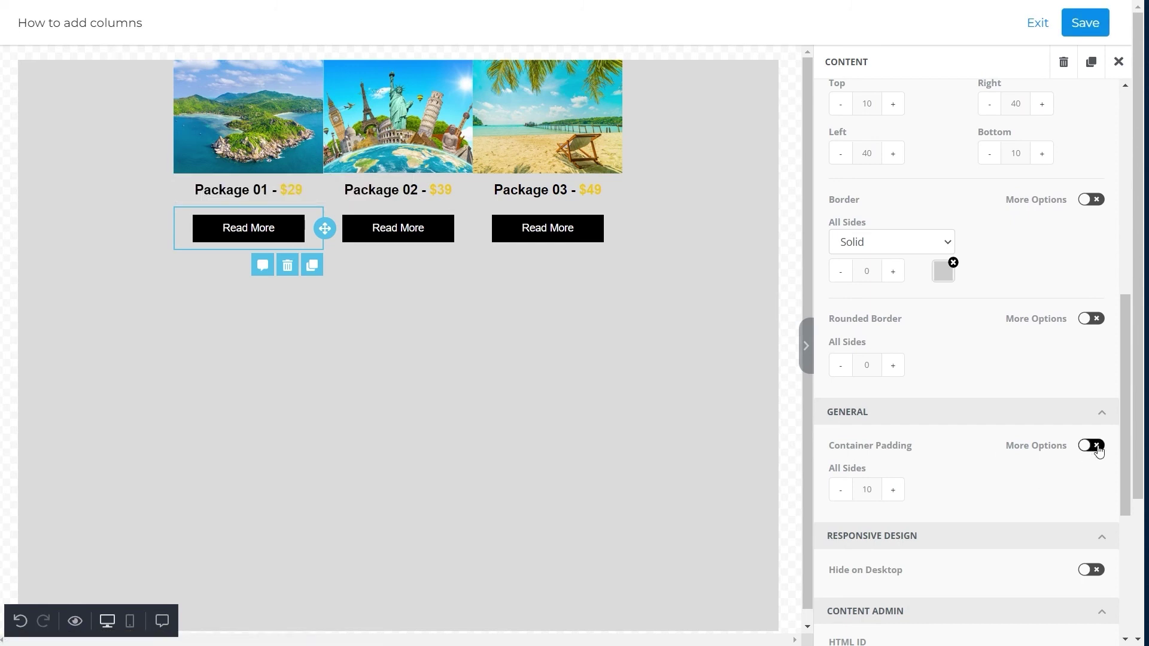
double_click(869, 491)
type("5")
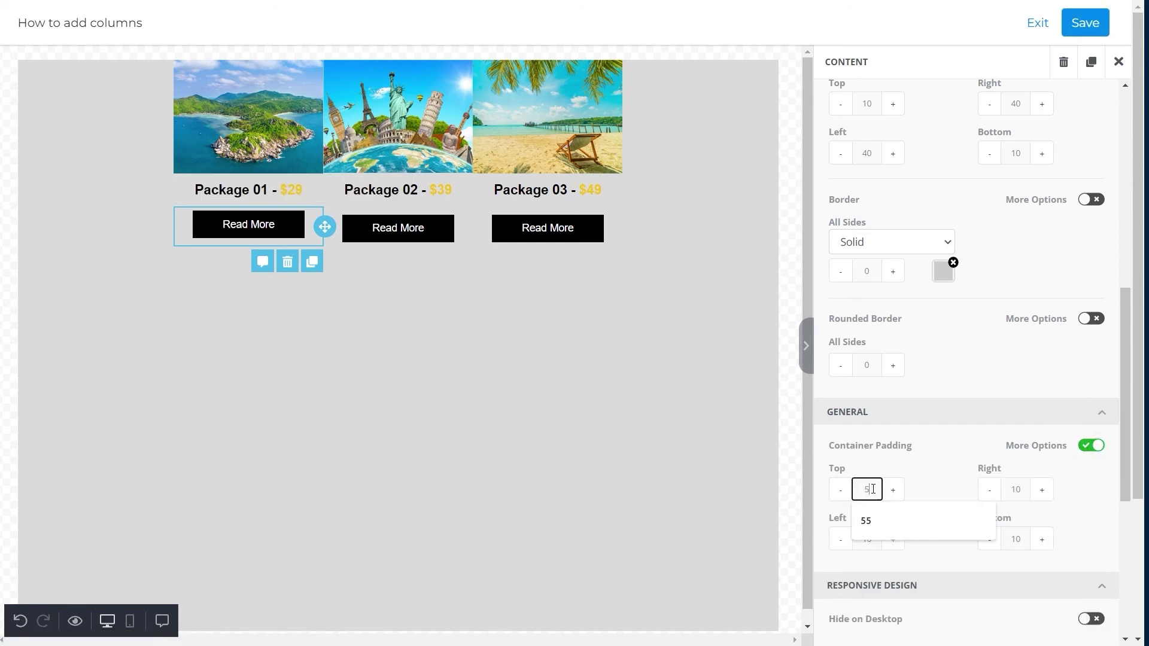
Enable separate padding sides on the second and third buttons and set their Top padding to 5
left_click(386, 228)
scroll(1018, 347, "down", 5)
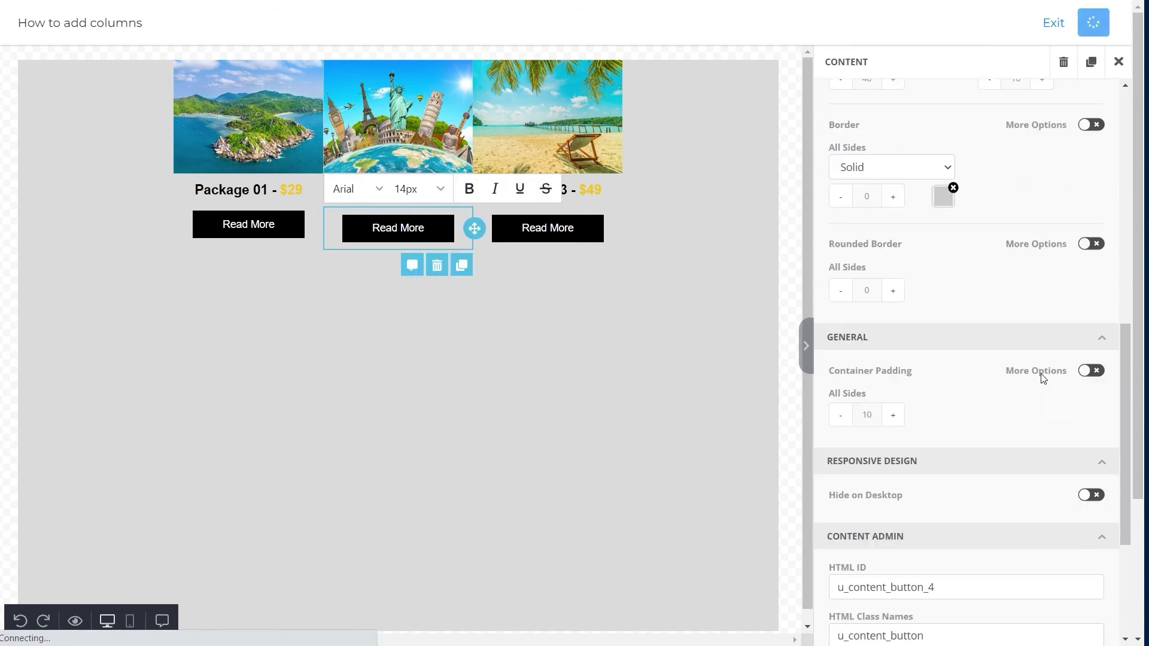
left_click(1090, 369)
double_click(869, 415)
type("5")
left_click(548, 228)
scroll(1018, 359, "down", 4)
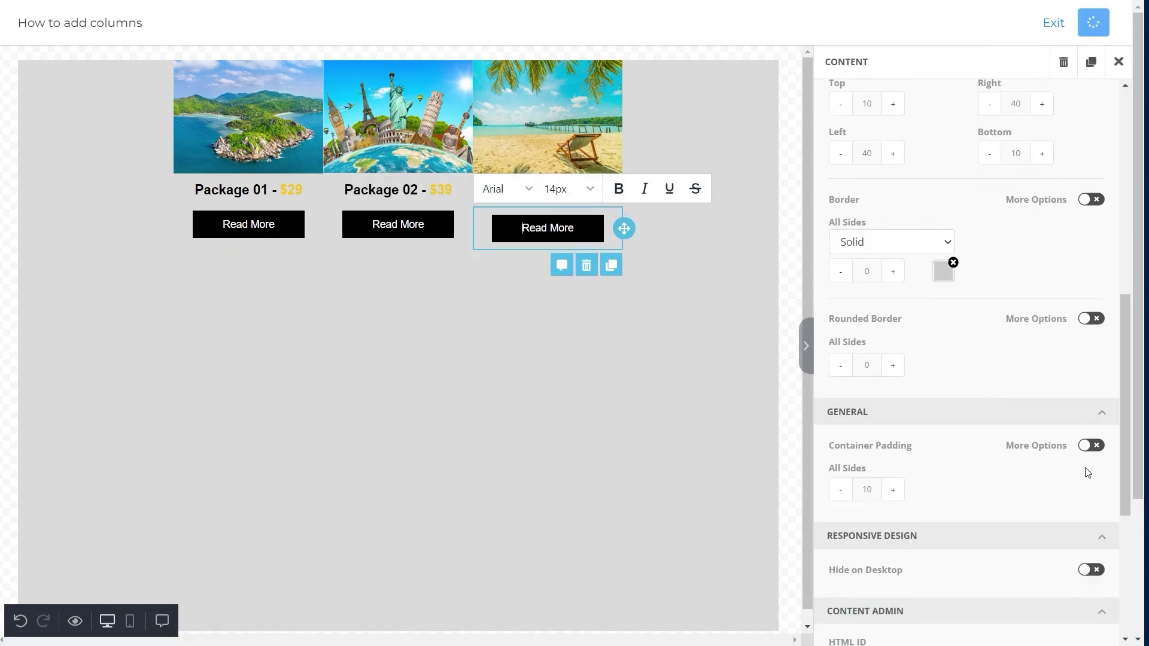
left_click(1091, 445)
double_click(866, 490)
Finish the third button's 5px top padding, then set the body background colour to white (FFFFFF)
type("5")
left_click(798, 261)
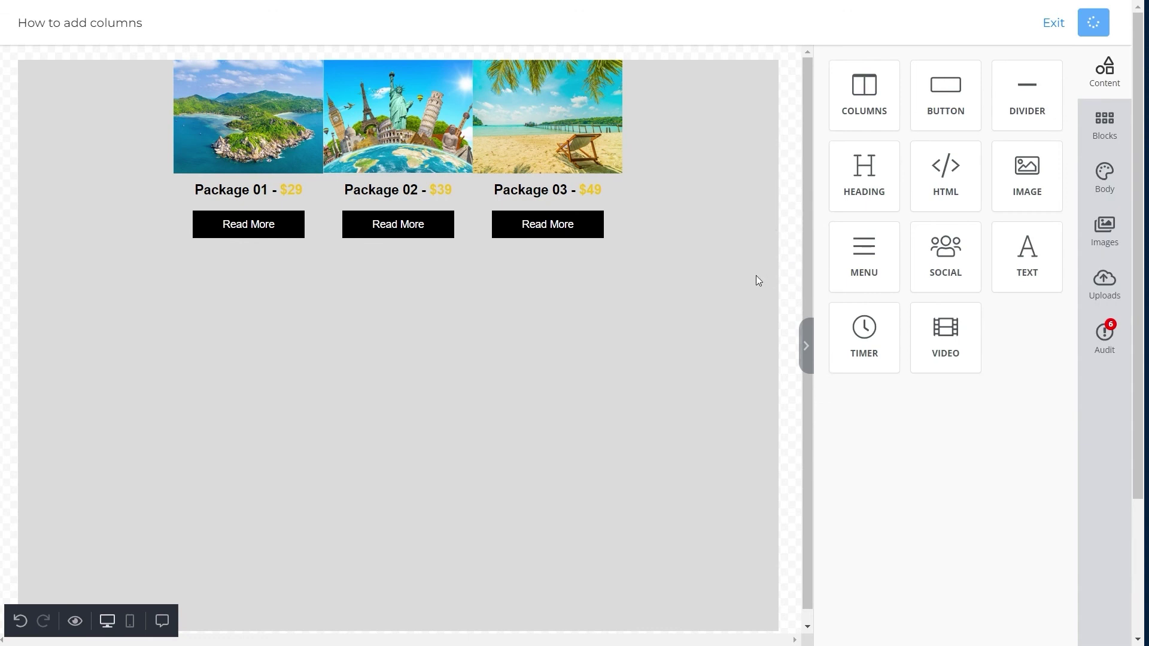
left_click(1105, 174)
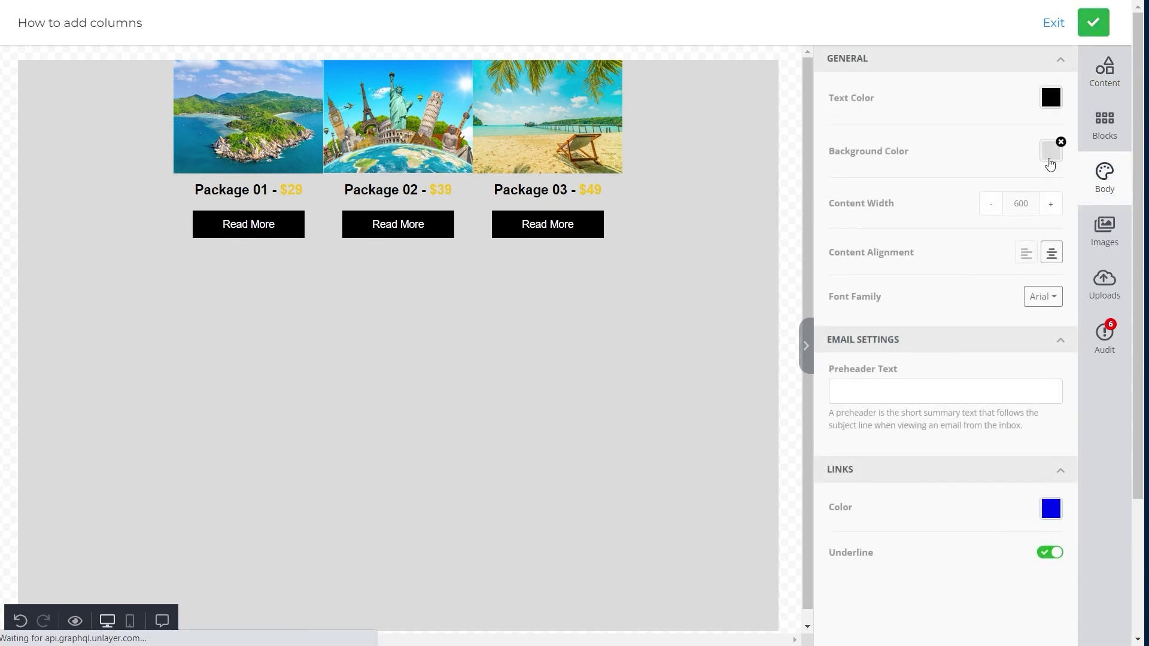
left_click(1050, 154)
left_click(917, 349)
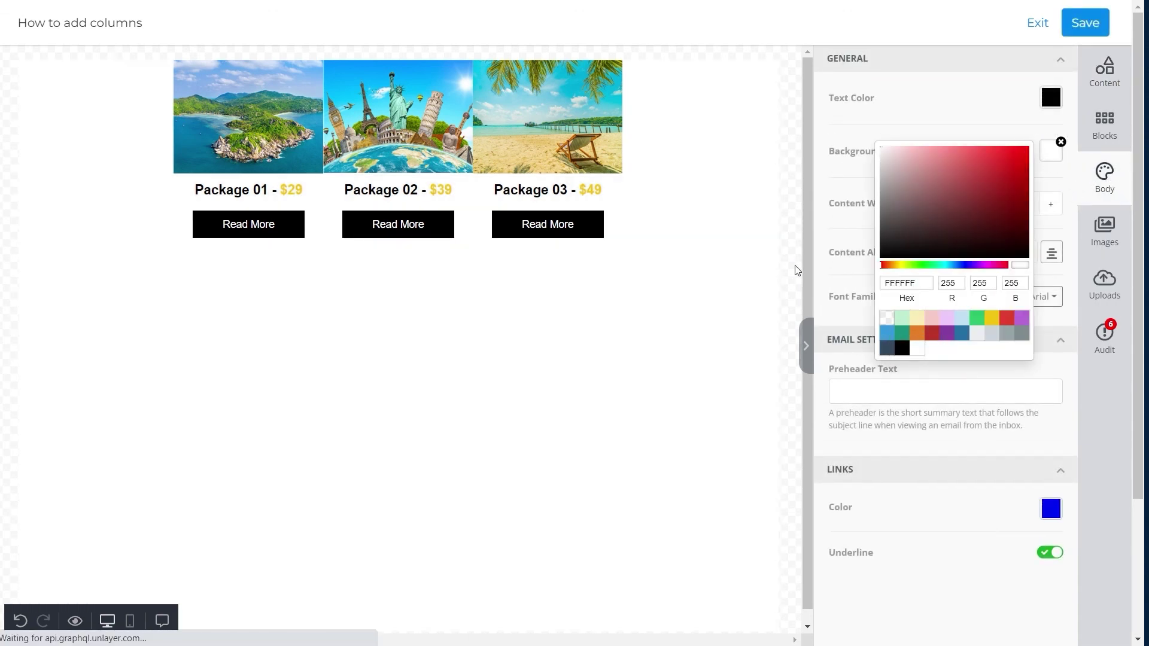
left_click(795, 254)
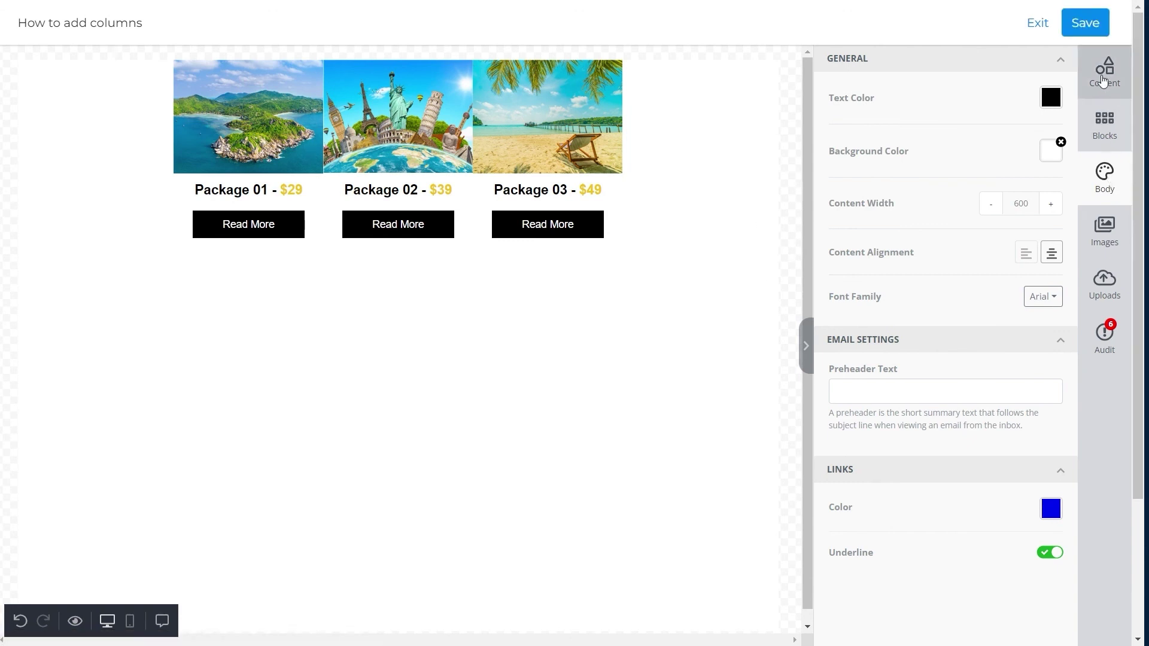
left_click(1104, 76)
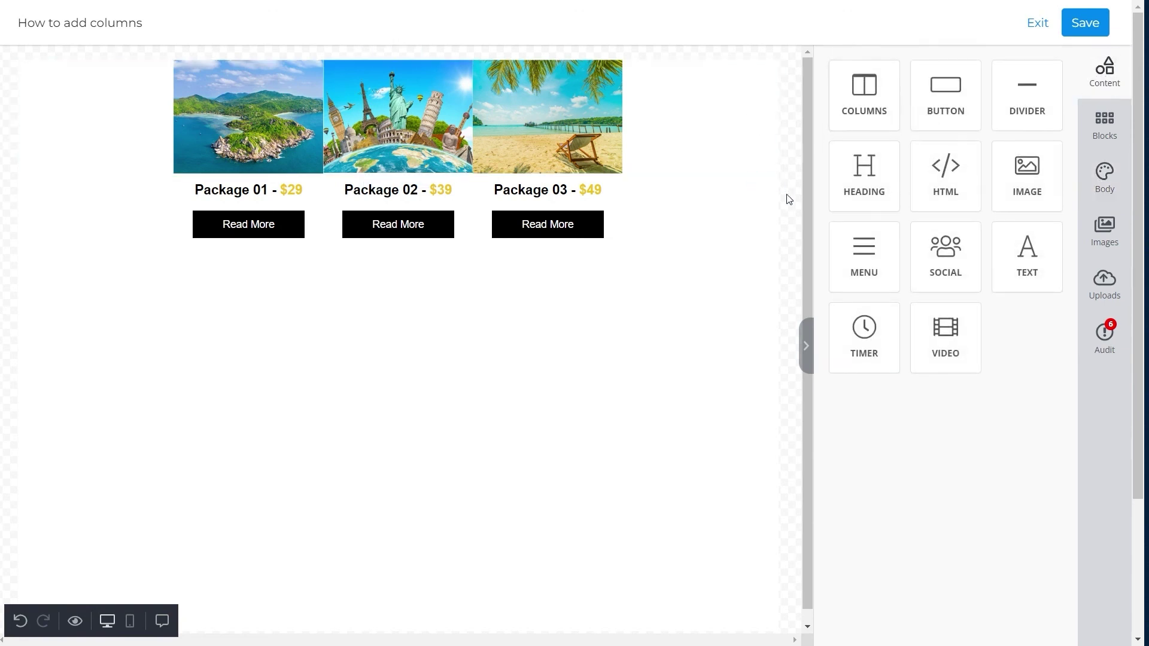